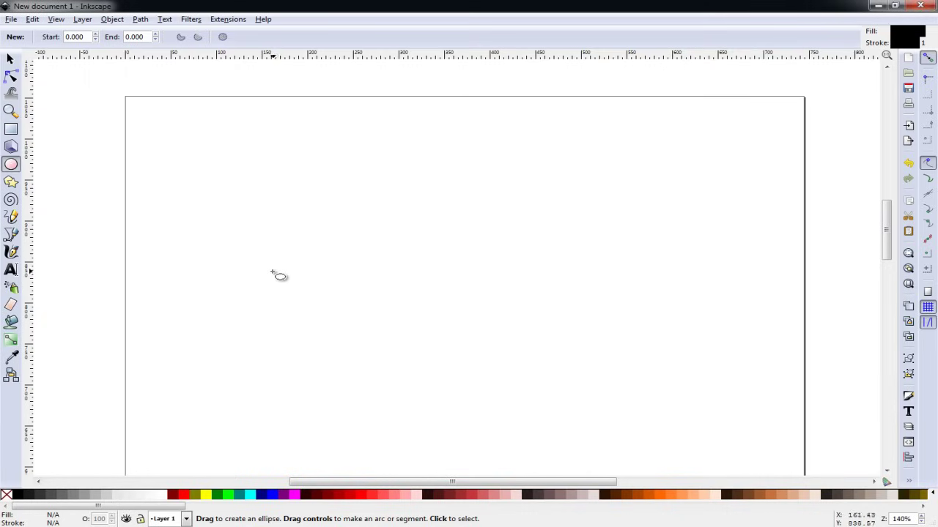
Step: Draw a black-filled circle about 325 × 325 px and move it toward the page centre
{"action": "key", "text": "ctrl"}
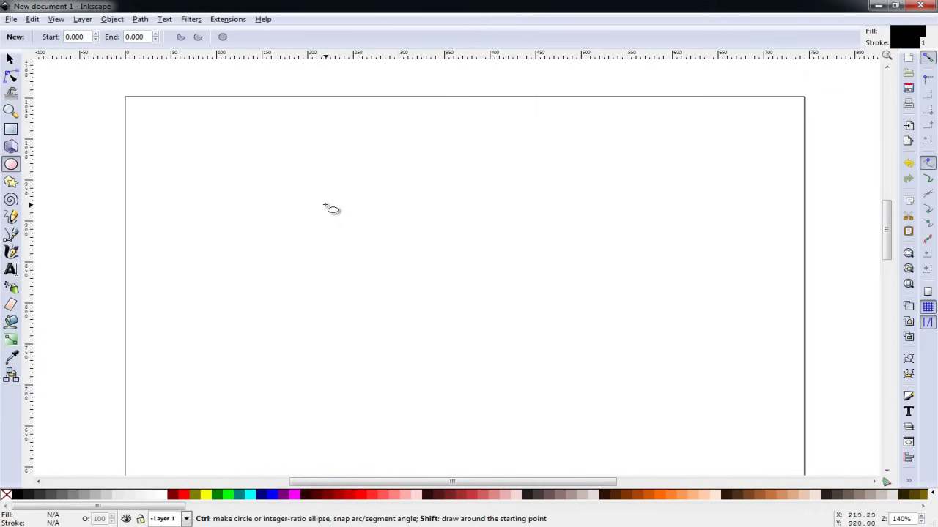
{"action": "left_click_drag", "start_coordinate": [325, 206], "coordinate": [498, 336]}
{"action": "left_click", "coordinate": [11, 59]}
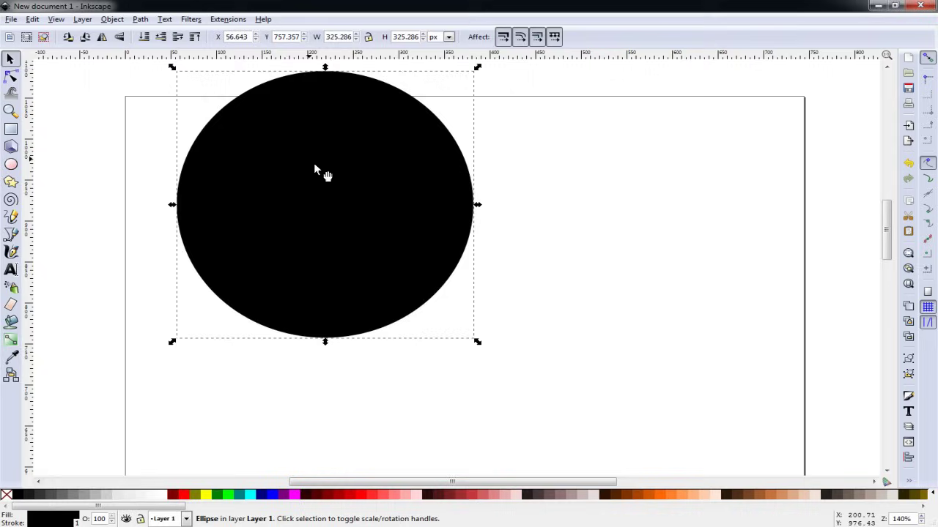
{"action": "left_click_drag", "start_coordinate": [314, 168], "coordinate": [456, 248]}
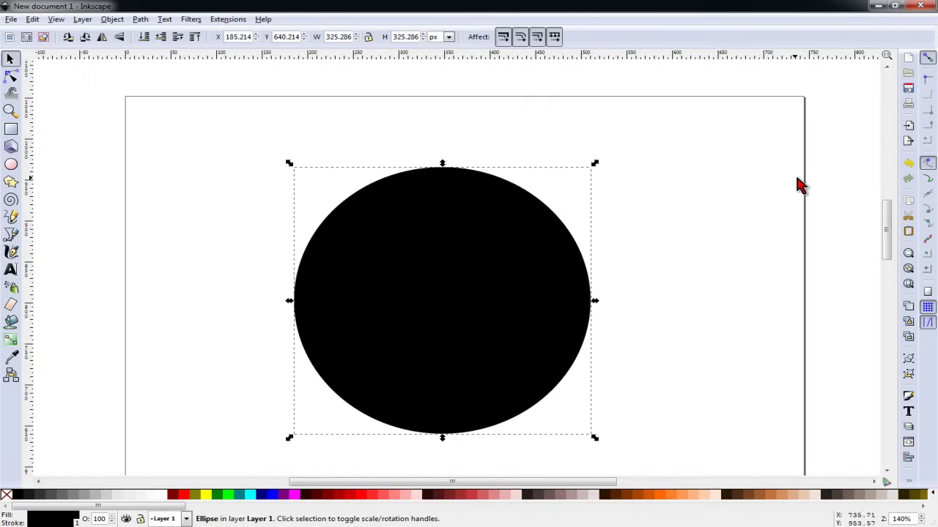
Step: Set the circle's fill to No paint, keeping its black stroke, then reselect the outline
{"action": "key", "text": "ctrl+shift+f"}
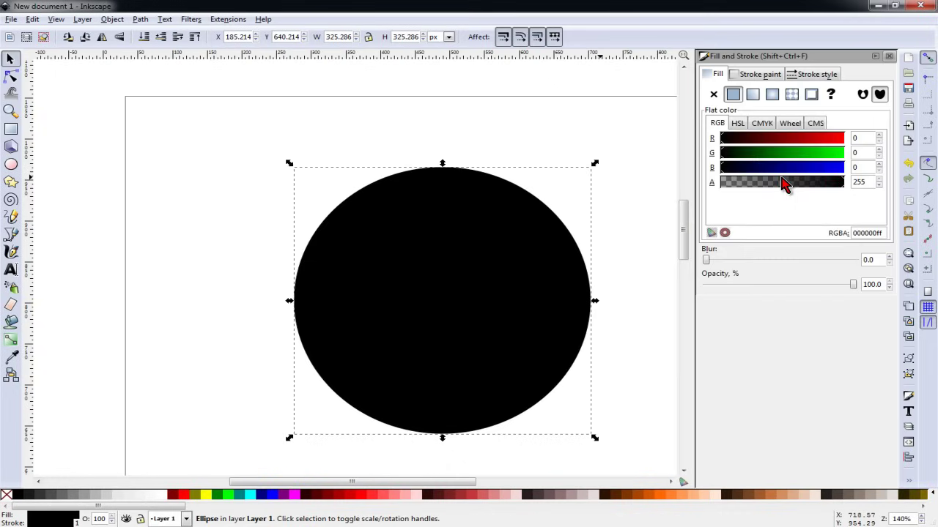
{"action": "left_click", "coordinate": [714, 96]}
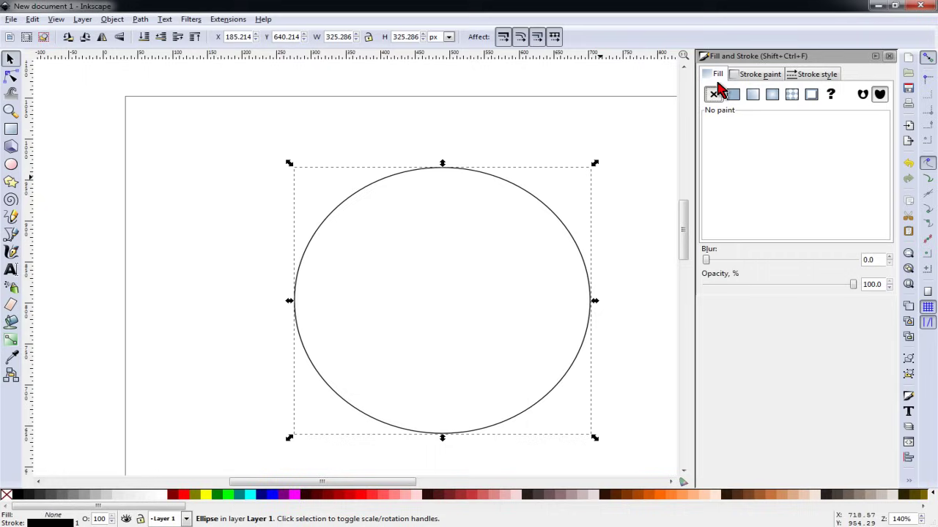
{"action": "left_click", "coordinate": [749, 76]}
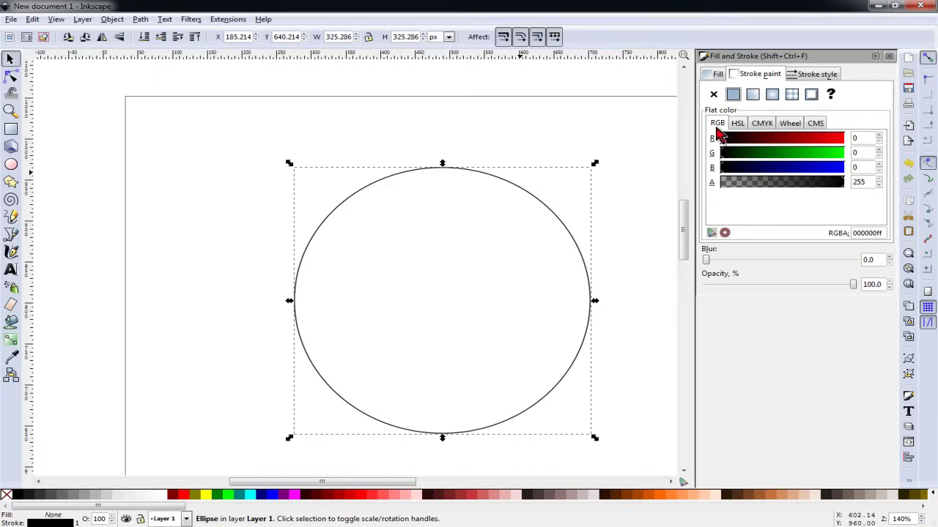
{"action": "left_click", "coordinate": [889, 57]}
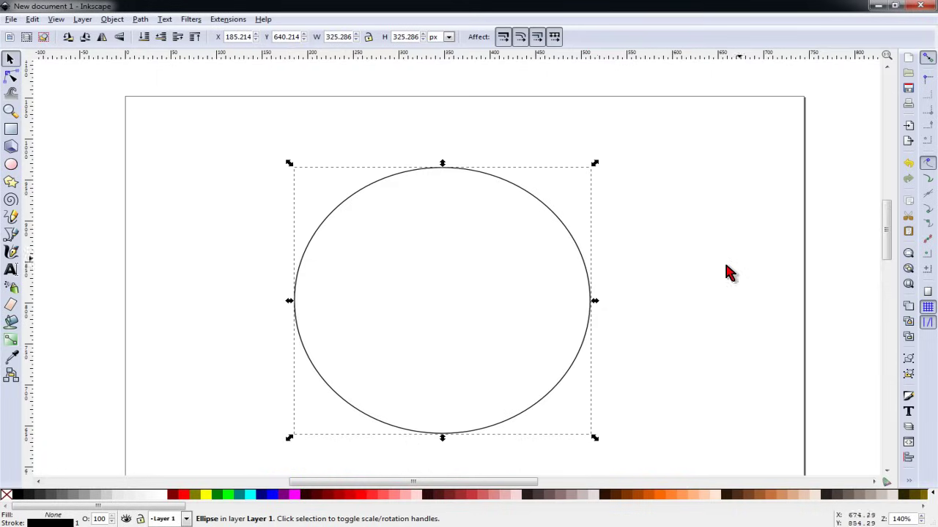
{"action": "left_click", "coordinate": [573, 270]}
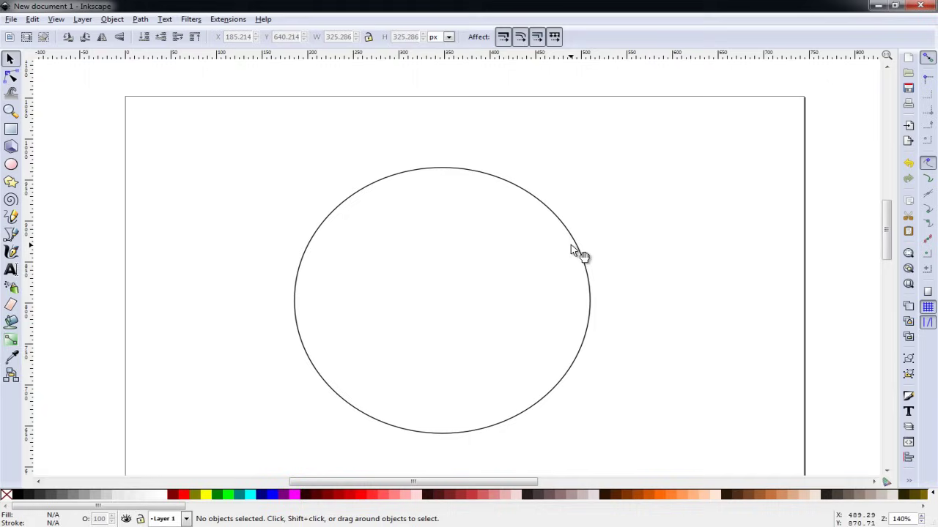
{"action": "left_click", "coordinate": [571, 247]}
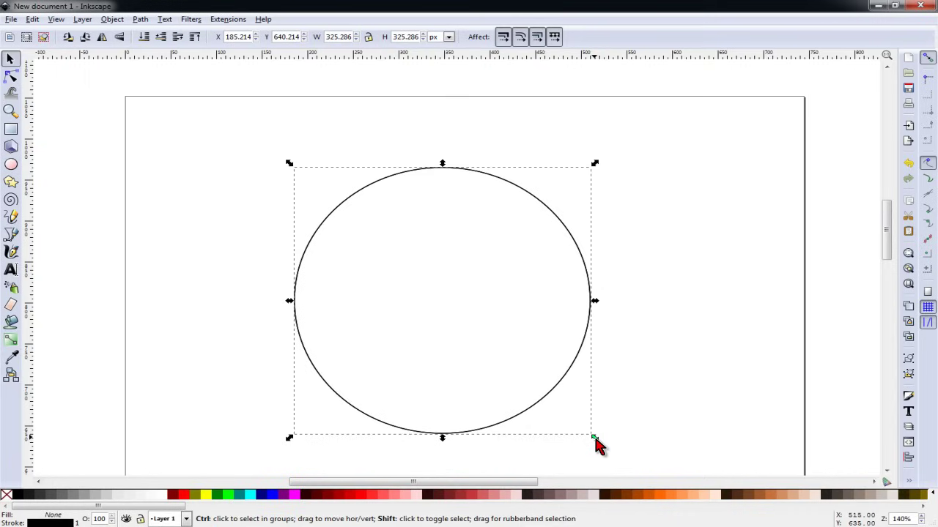
Step: Scale a circle down to a 0.386 × 0.386 px dot at the large circle's centre
{"action": "left_click_drag", "start_coordinate": [595, 438], "coordinate": [449, 309]}
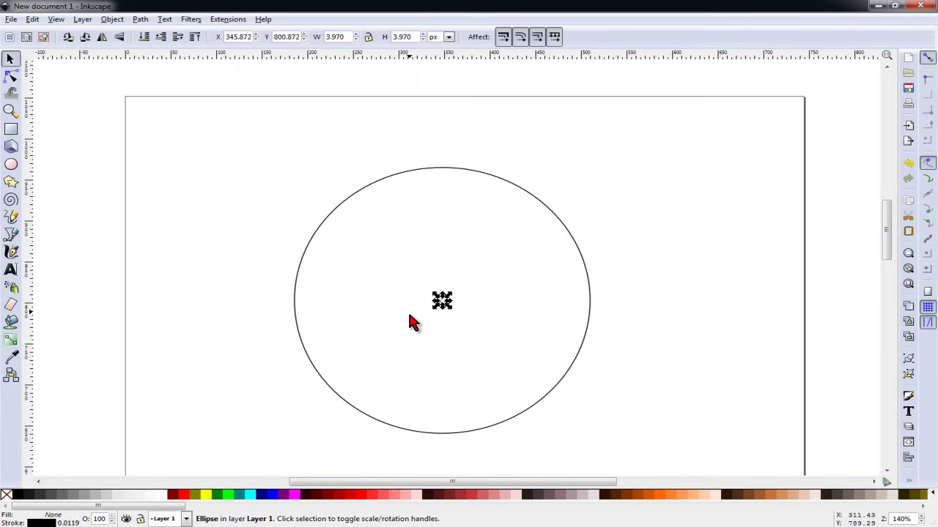
{"action": "scroll", "coordinate": [446, 308], "scroll_direction": "up", "scroll_amount": 10, "text": "ctrl"}
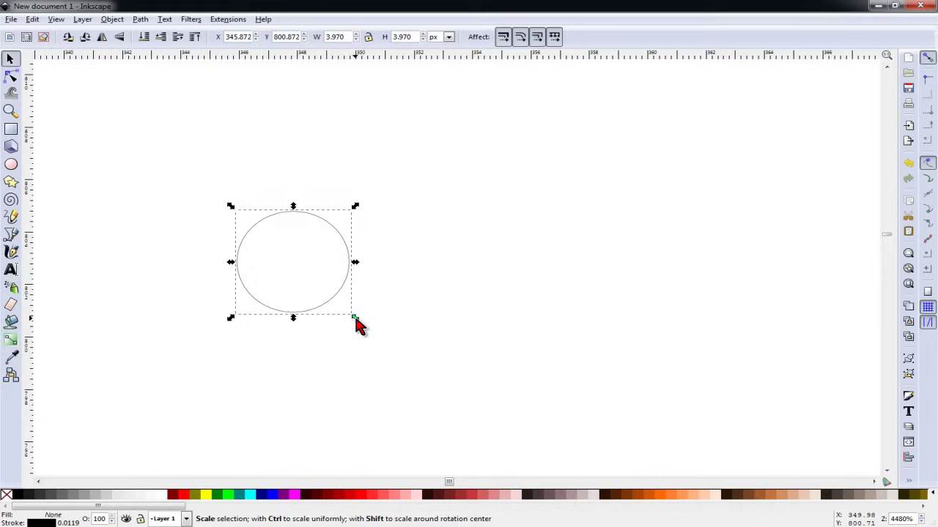
{"action": "left_click_drag", "start_coordinate": [356, 321], "coordinate": [312, 278]}
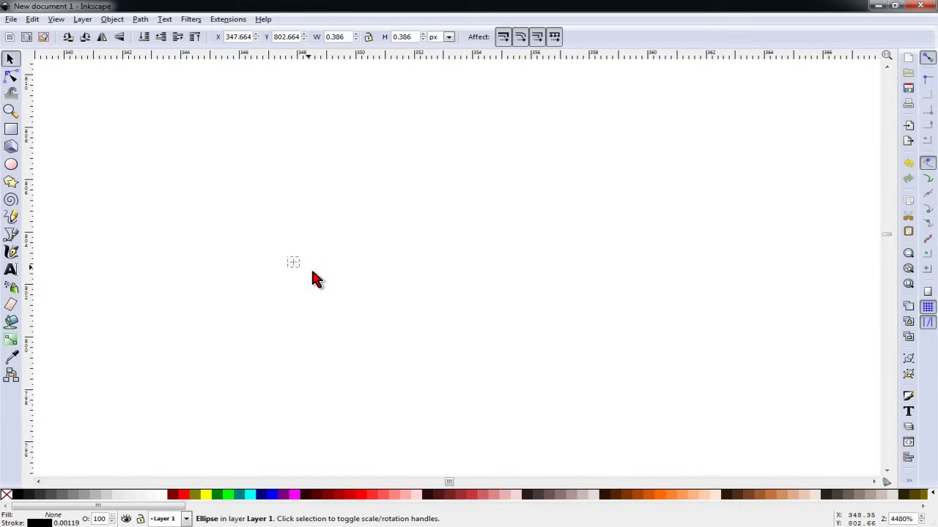
{"action": "scroll", "coordinate": [357, 357], "scroll_direction": "down", "scroll_amount": 11, "text": "ctrl"}
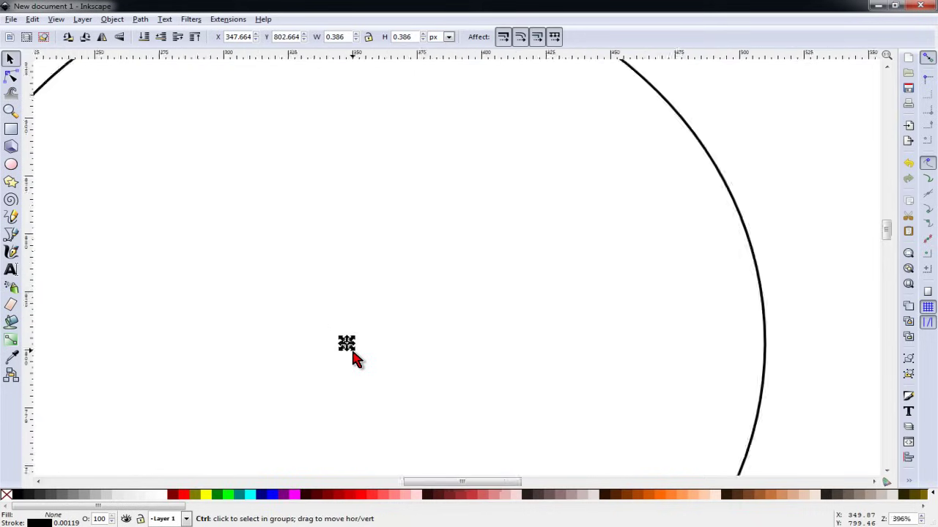
{"action": "scroll", "coordinate": [364, 387], "scroll_direction": "down", "scroll_amount": 4}
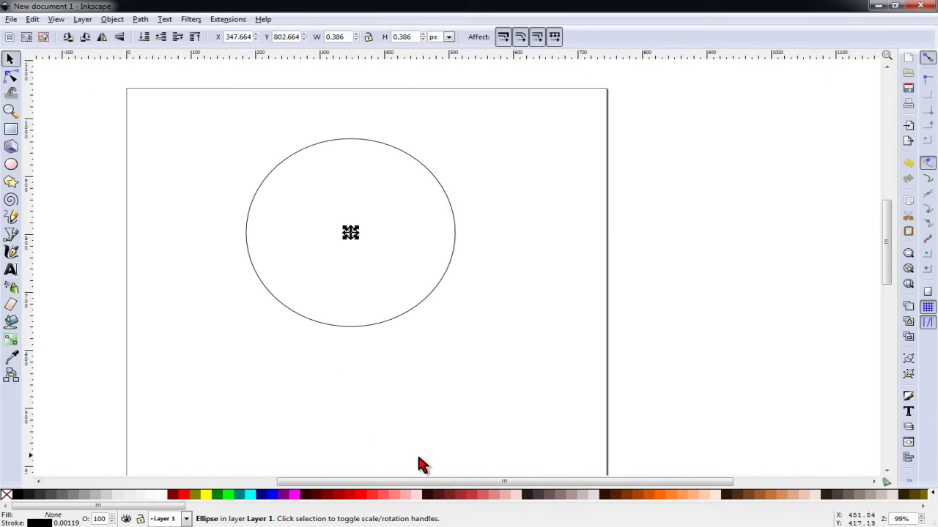
{"action": "left_click_drag", "start_coordinate": [416, 482], "coordinate": [345, 484]}
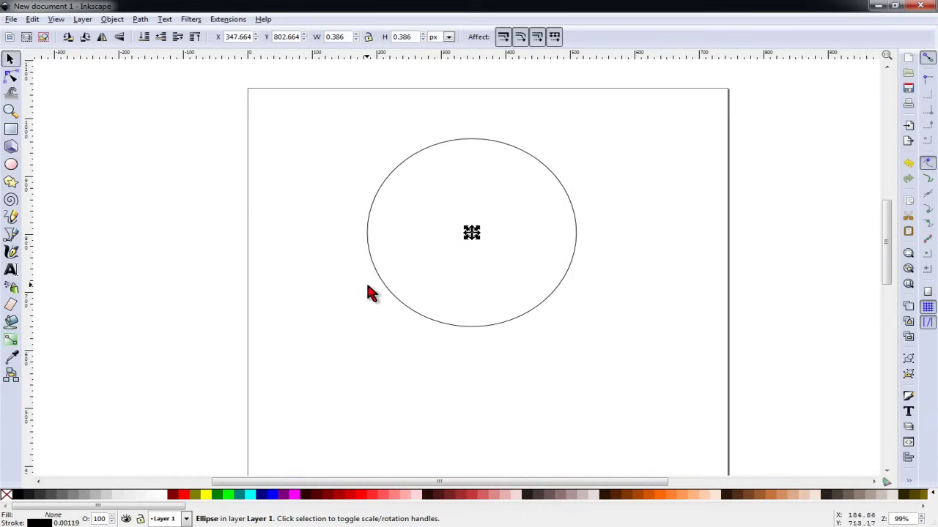
{"action": "scroll", "coordinate": [373, 296], "scroll_direction": "up", "scroll_amount": 2}
{"action": "left_click", "coordinate": [674, 288]}
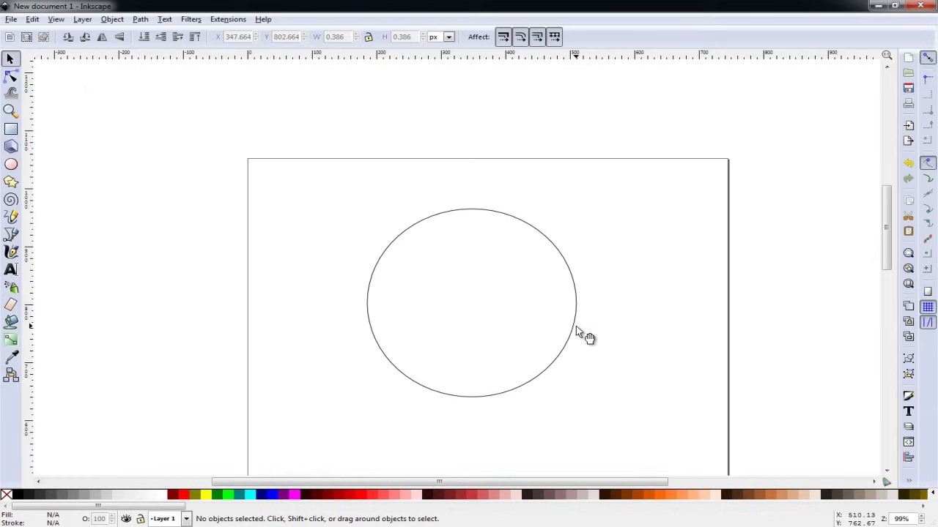
Step: Type 'April 7, 2015' above the circle and nudge the text down toward it
{"action": "left_click", "coordinate": [11, 270]}
{"action": "left_click", "coordinate": [408, 176]}
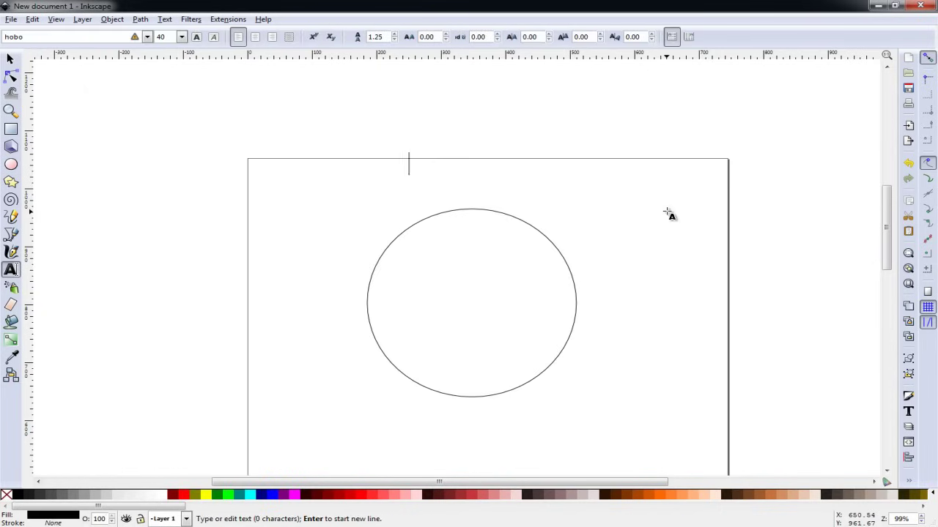
{"action": "type", "text": "April 7, 2015"}
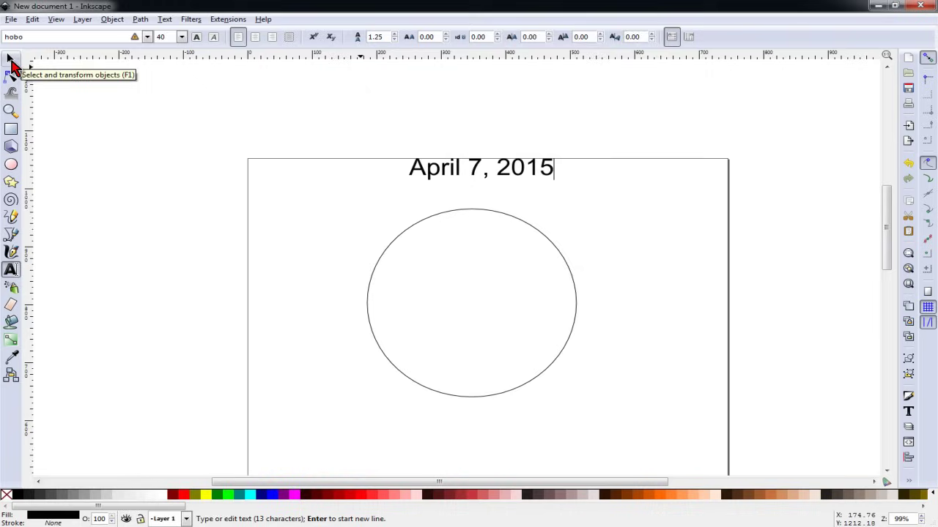
{"action": "left_click", "coordinate": [11, 61]}
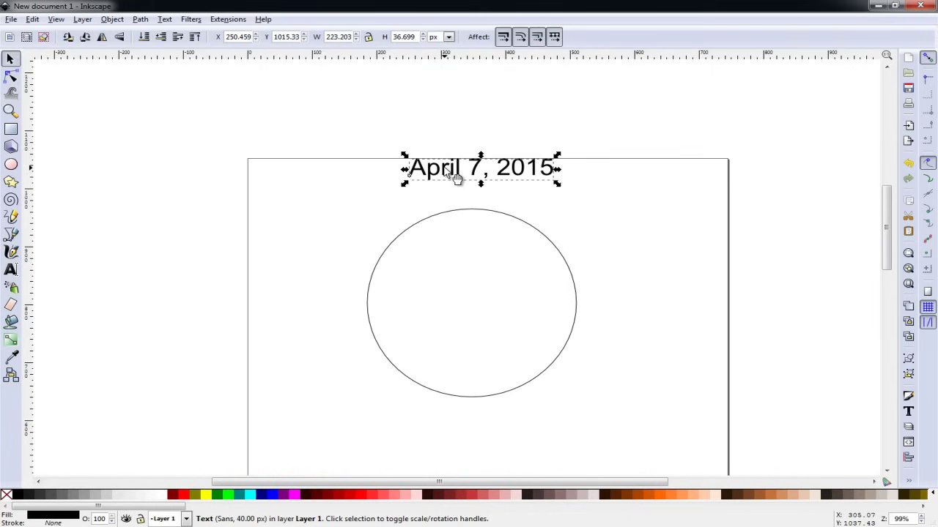
{"action": "left_click_drag", "start_coordinate": [444, 169], "coordinate": [461, 199]}
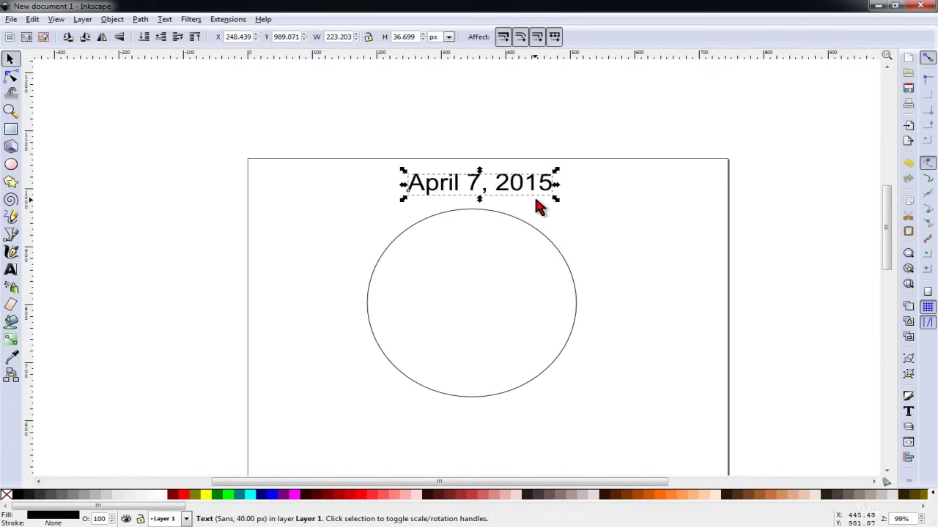
Step: Put the date text on the circle's path with Text > Put on Path
{"action": "left_click", "coordinate": [531, 228], "text": "shift"}
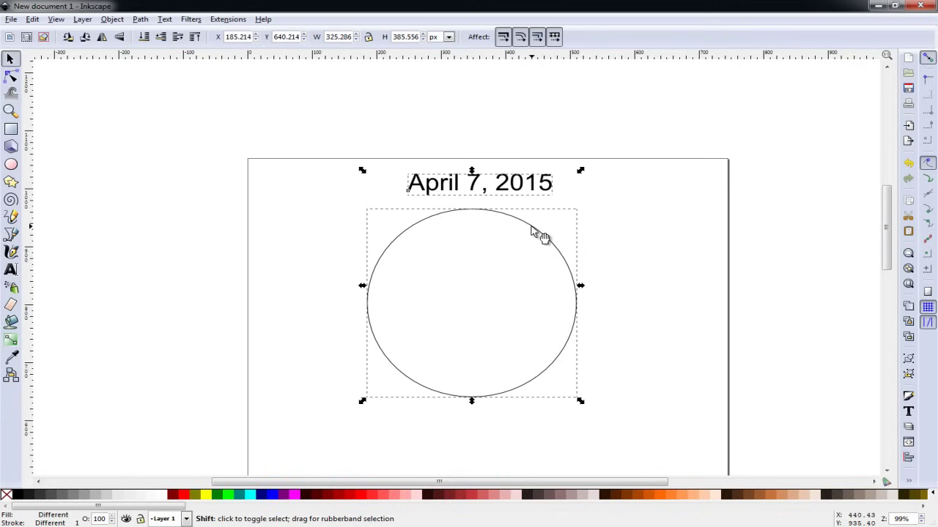
{"action": "left_click", "coordinate": [164, 20]}
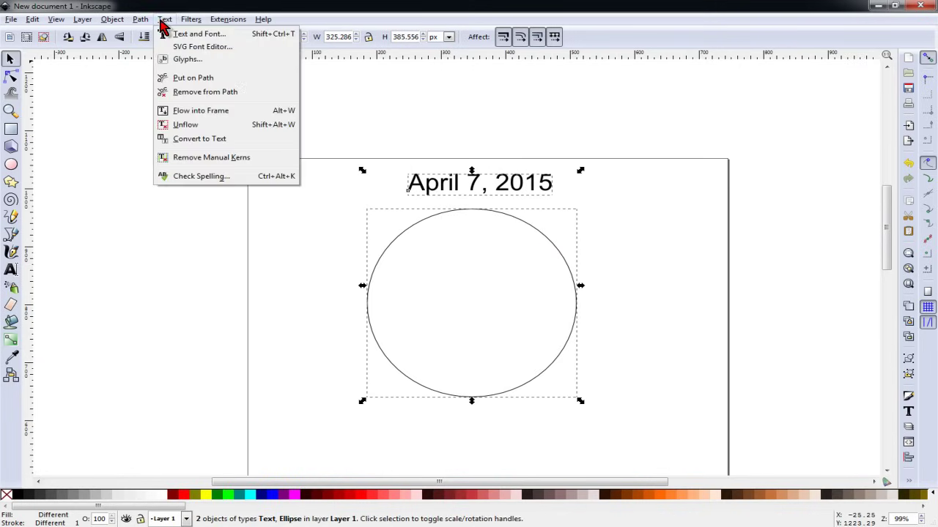
{"action": "left_click", "coordinate": [194, 79]}
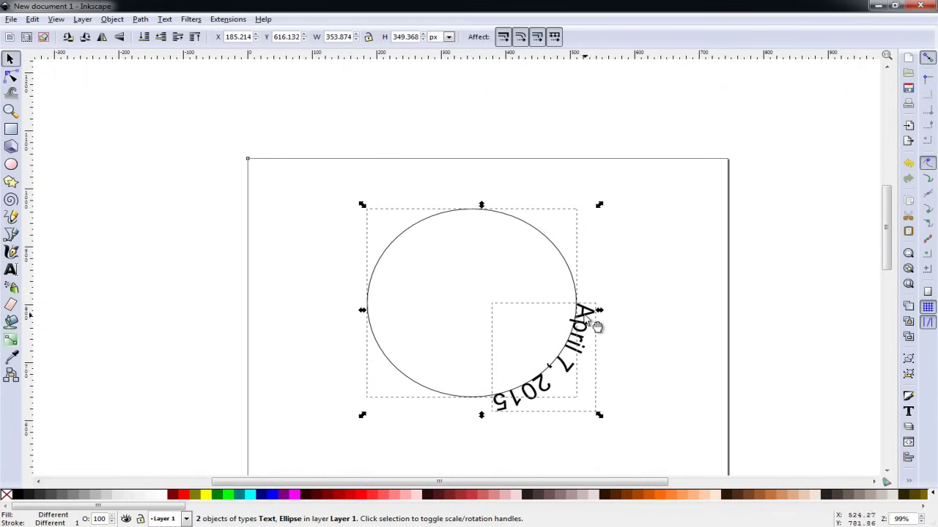
Step: Flip the circle vertically so the text moves to its upper-right arc, then reselect the text
{"action": "left_click", "coordinate": [696, 279]}
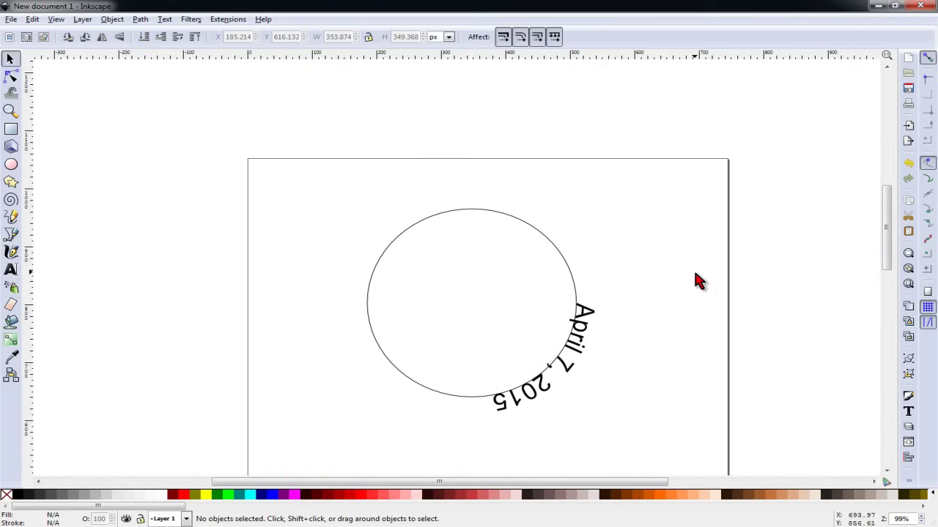
{"action": "left_click", "coordinate": [526, 232]}
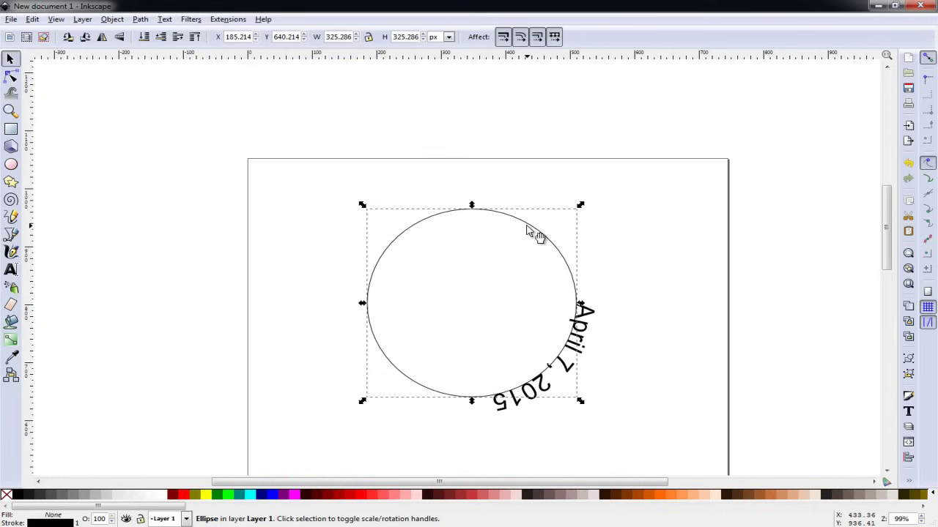
{"action": "left_click", "coordinate": [120, 38]}
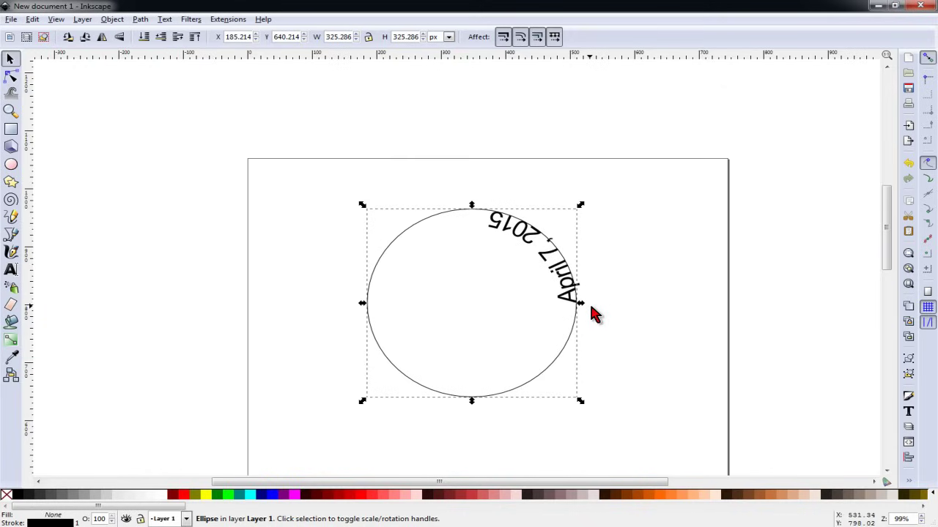
{"action": "left_click", "coordinate": [701, 310]}
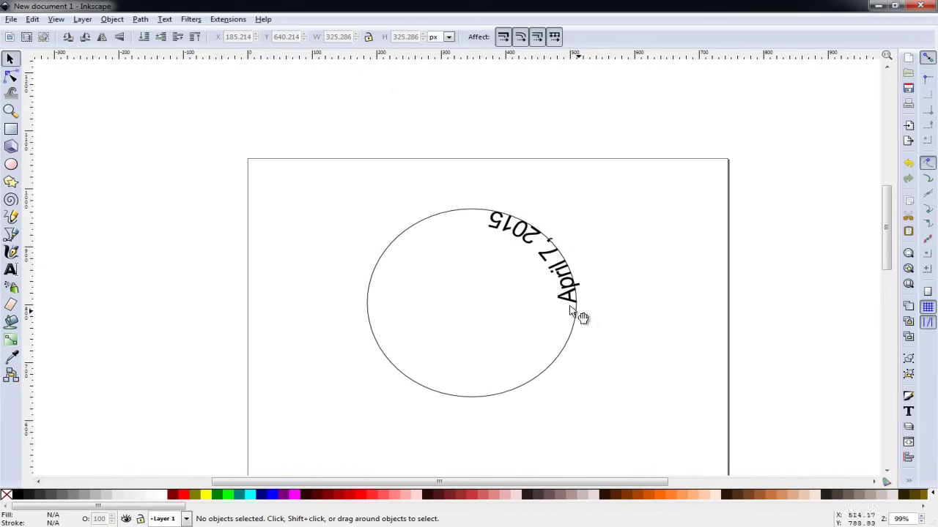
{"action": "left_click", "coordinate": [562, 273]}
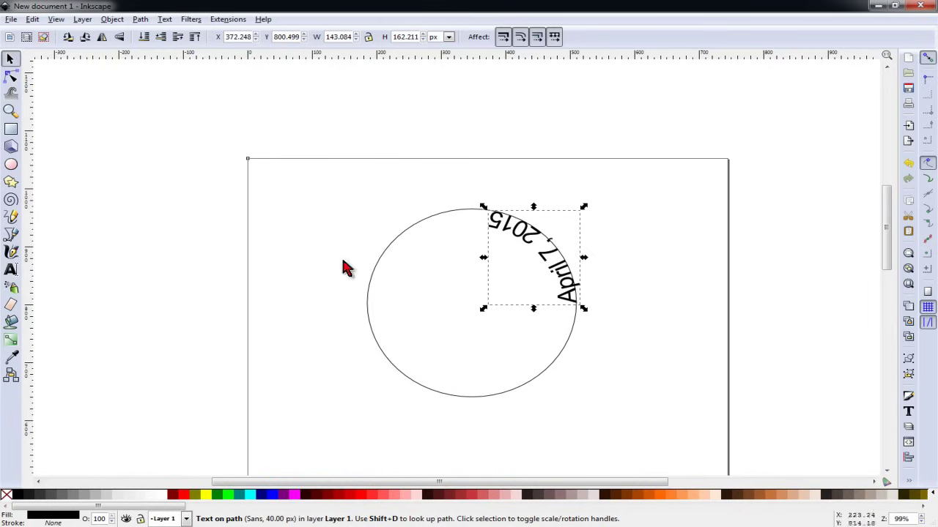
{"action": "left_click", "coordinate": [286, 146]}
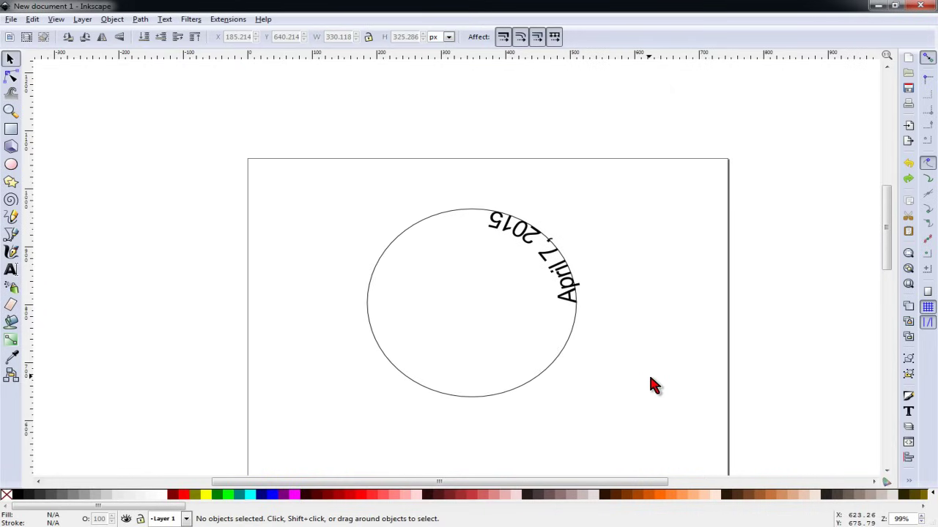
{"action": "left_click", "coordinate": [569, 293]}
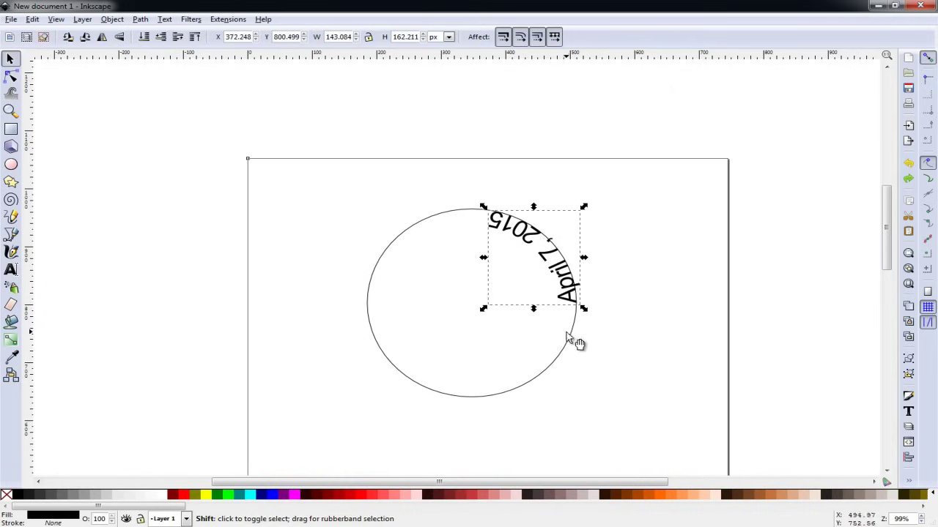
{"action": "left_click", "coordinate": [574, 344], "text": "shift"}
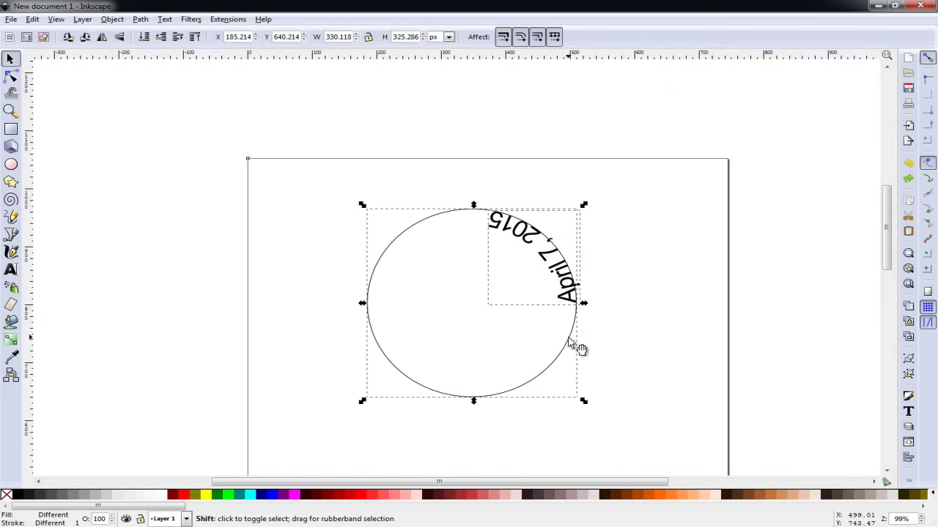
{"action": "left_click", "coordinate": [575, 291]}
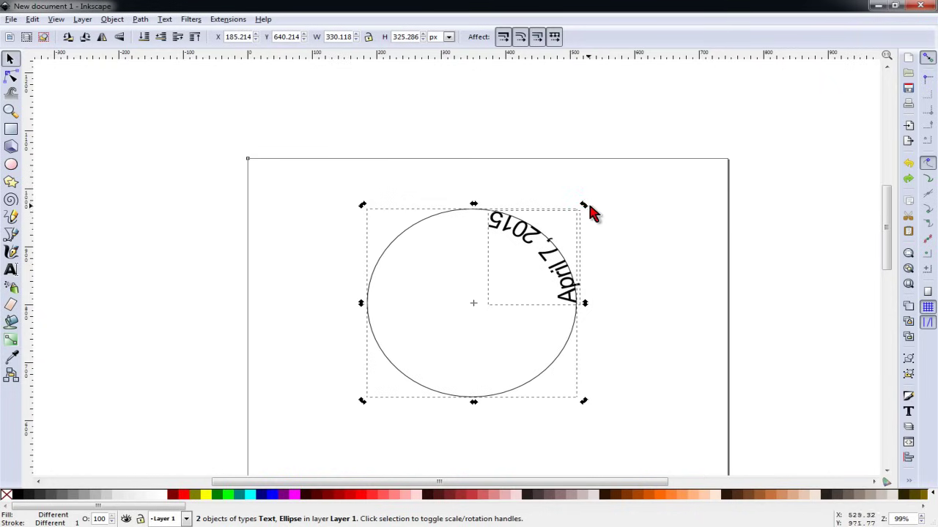
{"action": "left_click_drag", "start_coordinate": [608, 258], "coordinate": [594, 344]}
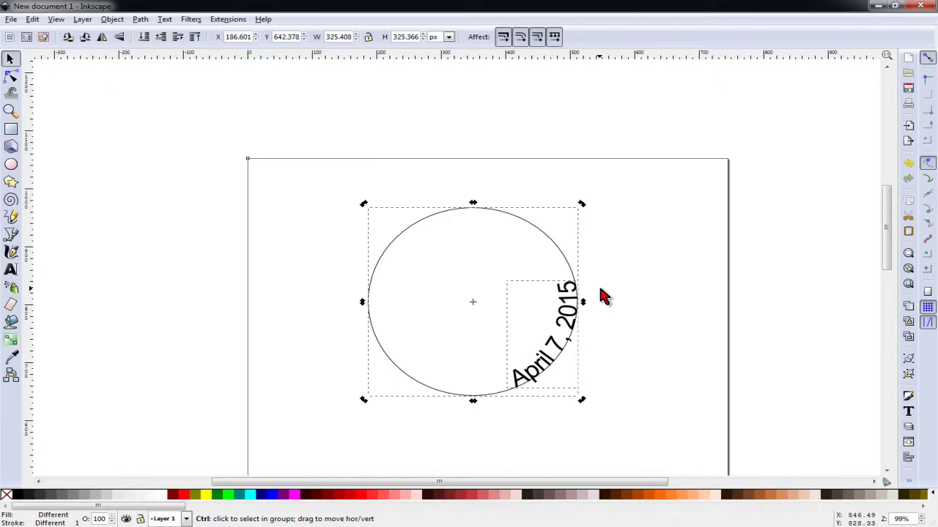
{"action": "key", "text": "ctrl+z"}
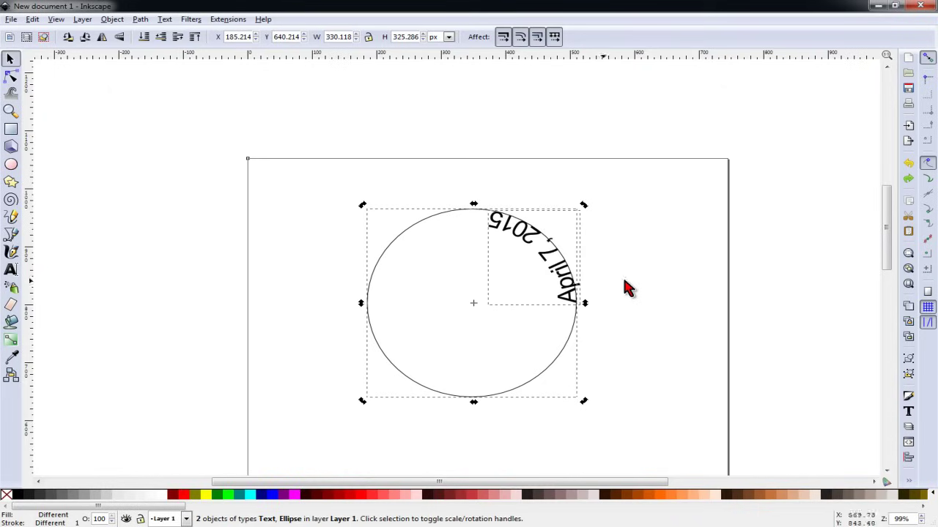
{"action": "left_click", "coordinate": [692, 300]}
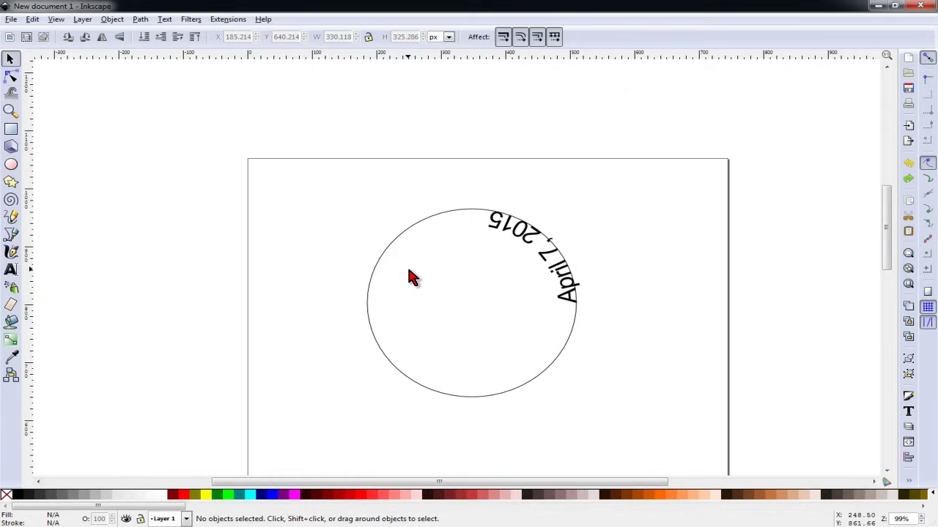
Step: Rotate the date text around the circle until it reads left to right along the bottom
{"action": "left_click_drag", "start_coordinate": [410, 272], "coordinate": [509, 327]}
{"action": "left_click", "coordinate": [632, 370]}
{"action": "left_click", "coordinate": [542, 246]}
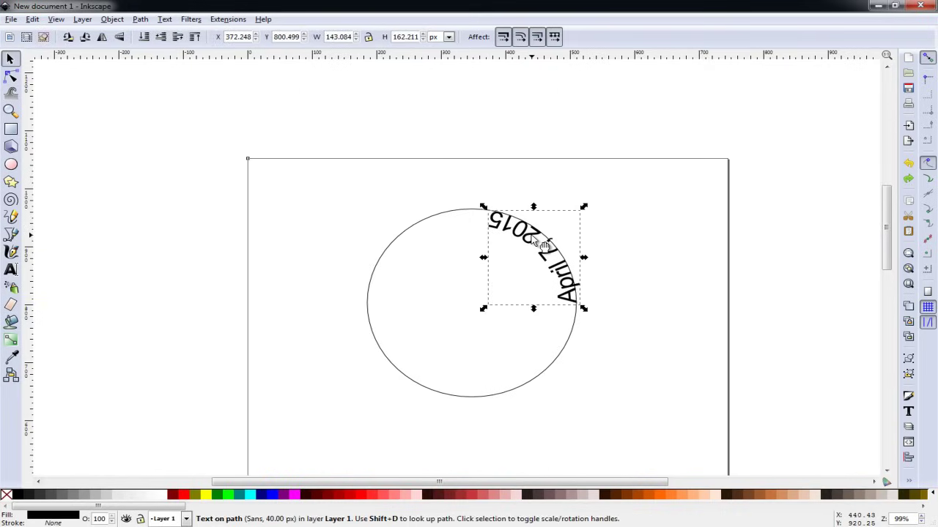
{"action": "left_click", "coordinate": [542, 246]}
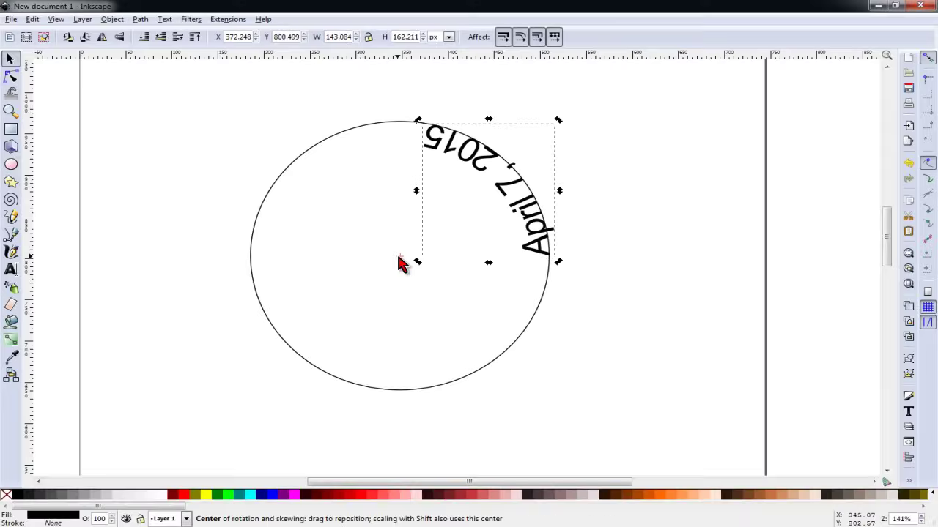
{"action": "left_click_drag", "start_coordinate": [559, 125], "coordinate": [419, 410]}
{"action": "left_click", "coordinate": [128, 127]}
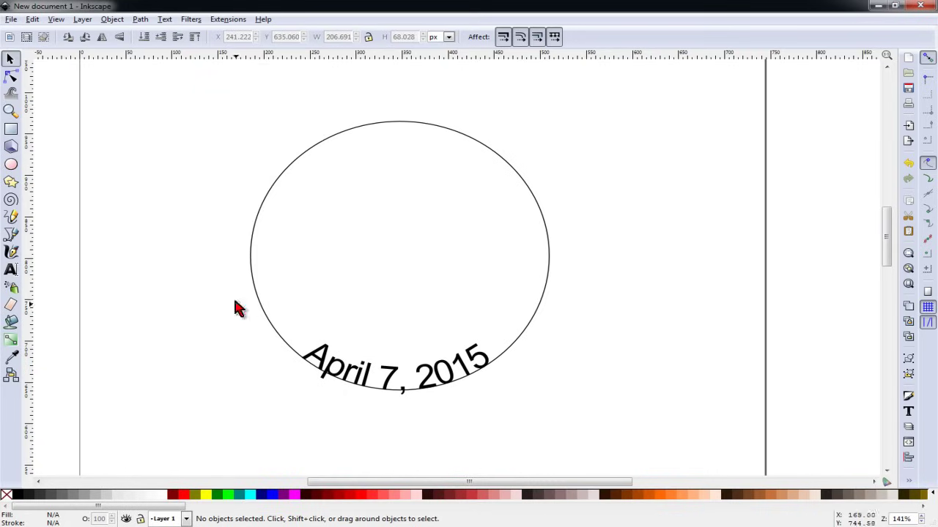
Step: Delete the guide circle, undo the deletion, and select the curved date text
{"action": "left_click", "coordinate": [268, 195]}
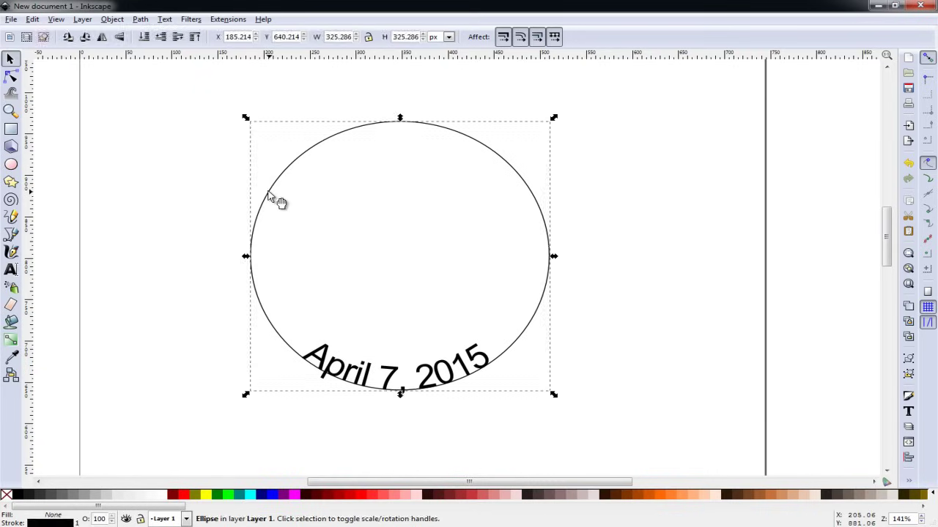
{"action": "key", "text": "Delete"}
{"action": "key", "text": "ctrl"}
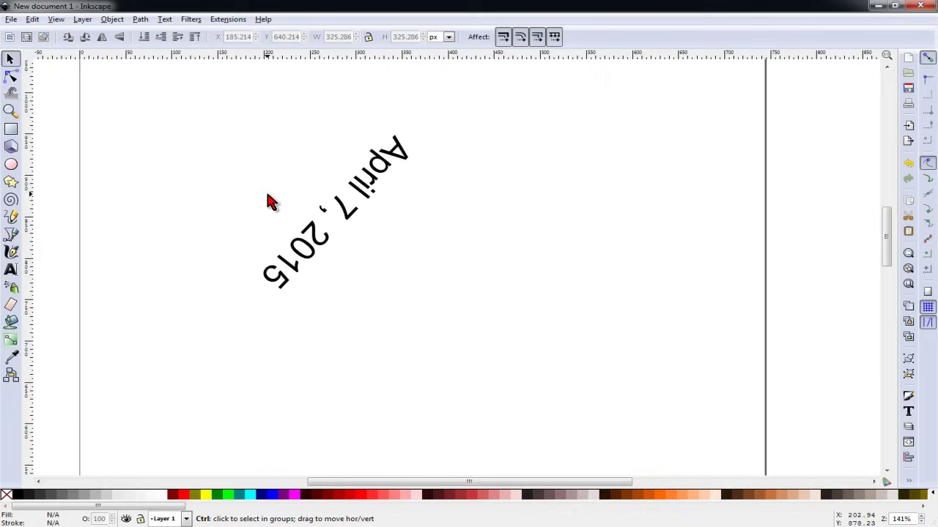
{"action": "key", "text": "ctrl+z"}
{"action": "left_click_drag", "start_coordinate": [334, 224], "coordinate": [460, 309]}
{"action": "left_click", "coordinate": [459, 309]}
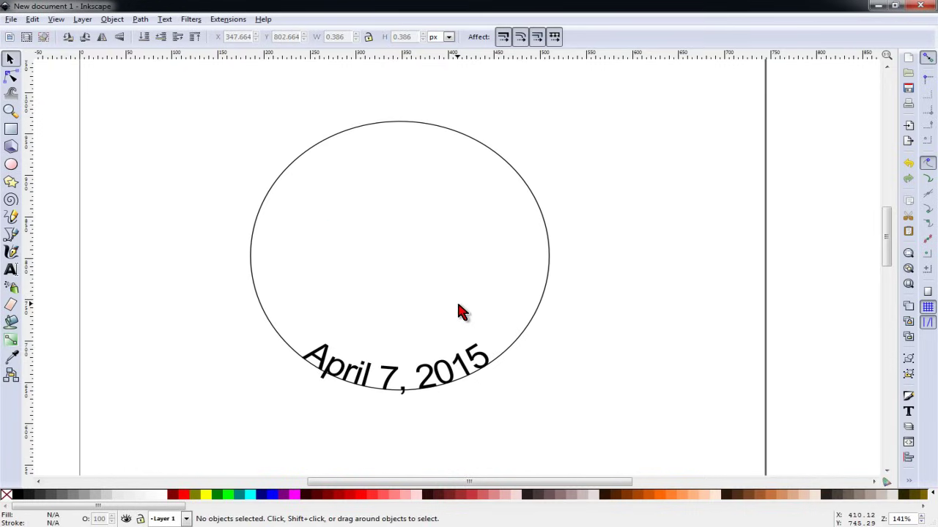
{"action": "left_click", "coordinate": [455, 375]}
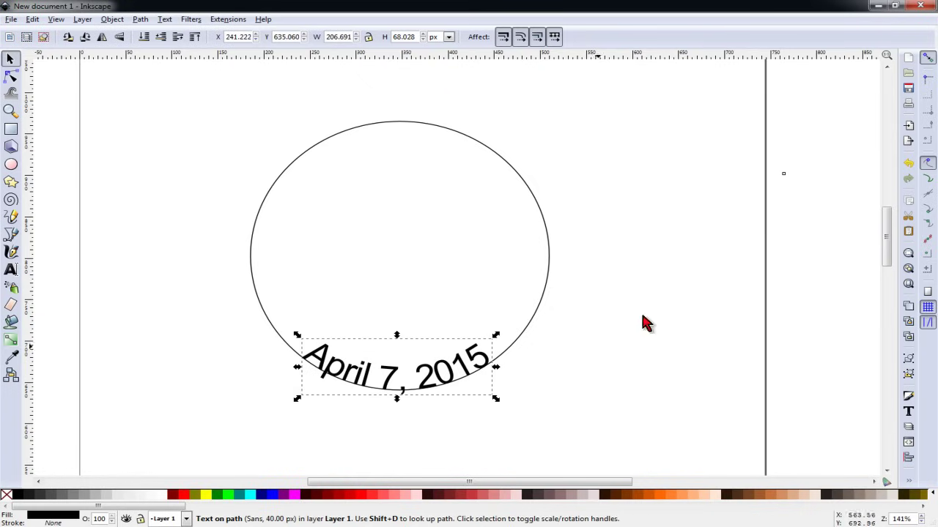
Step: Convert the curved date text to paths with Path > Object to Path
{"action": "left_click", "coordinate": [165, 21]}
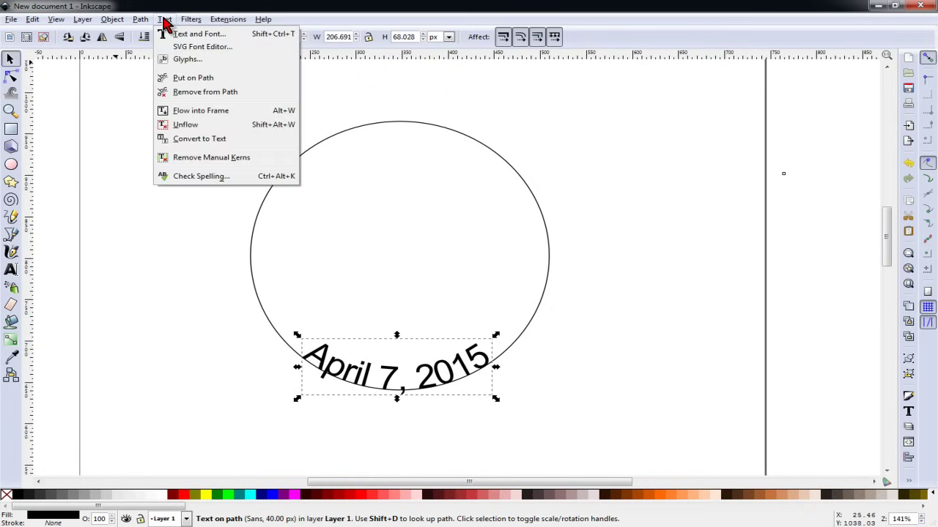
{"action": "mouse_move", "coordinate": [139, 21]}
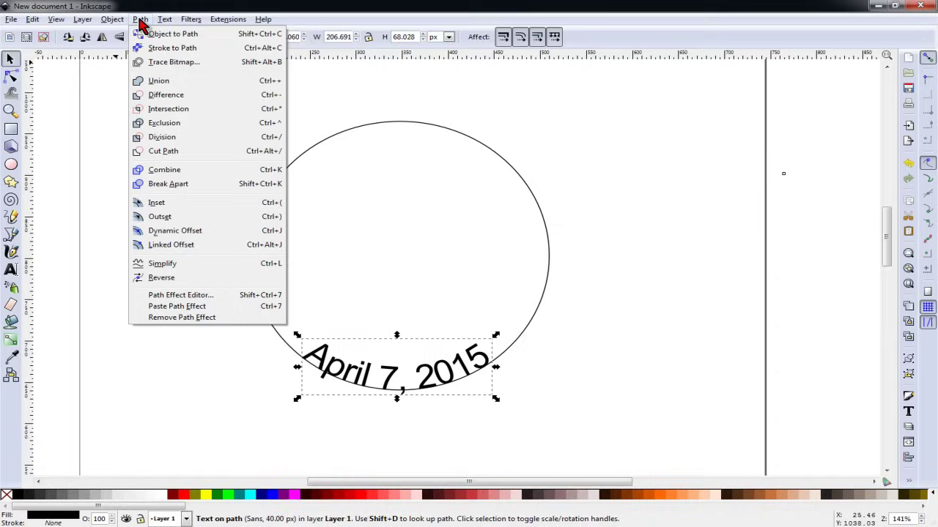
{"action": "left_click", "coordinate": [159, 34]}
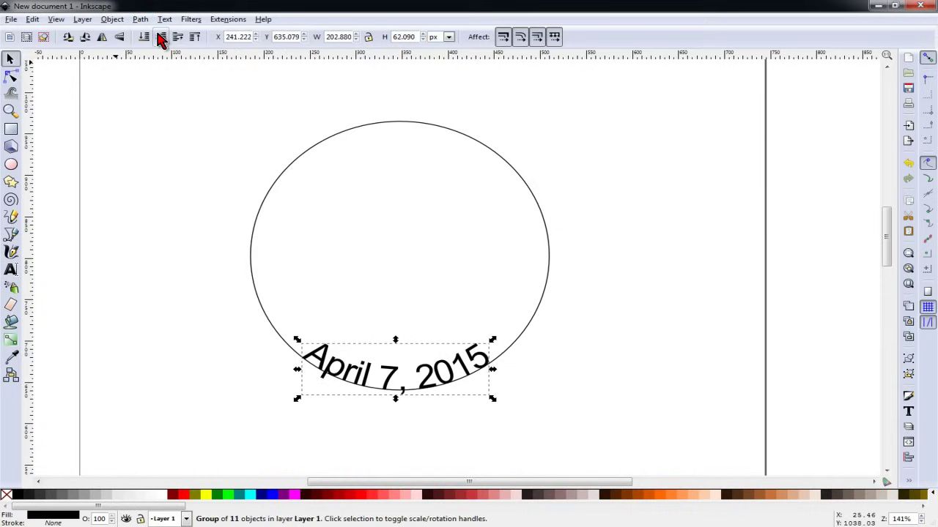
Step: Delete the guide circle, then select all and delete everything left on the page
{"action": "left_click", "coordinate": [168, 306]}
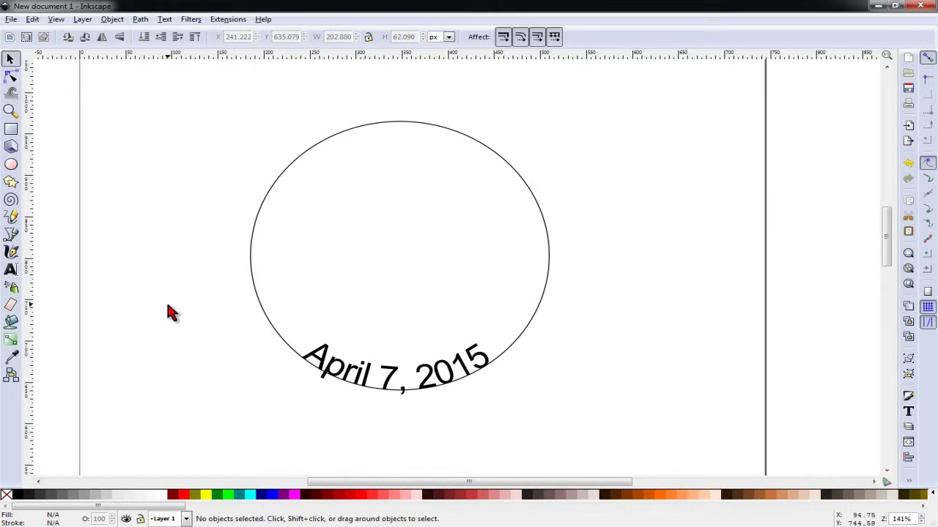
{"action": "left_click", "coordinate": [251, 237]}
{"action": "key", "text": "Delete"}
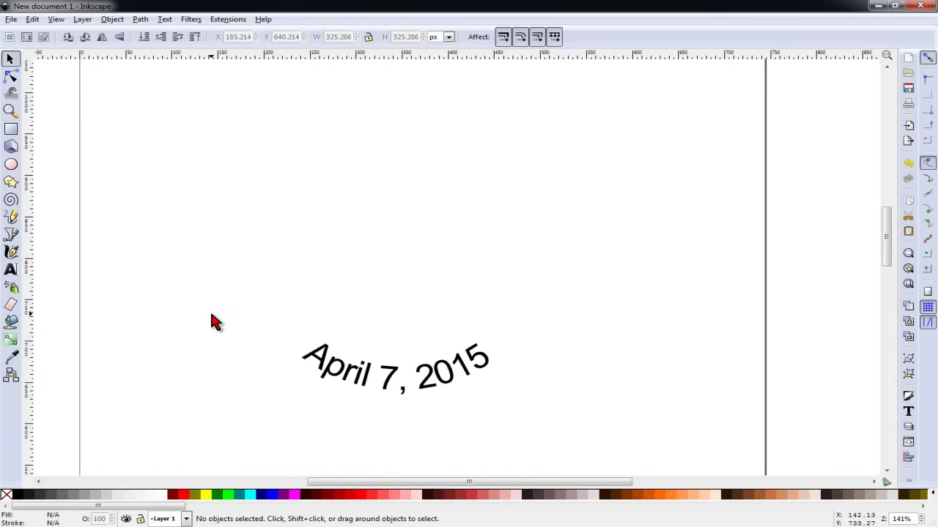
{"action": "key", "text": "ctrl+a"}
{"action": "key", "text": "Delete"}
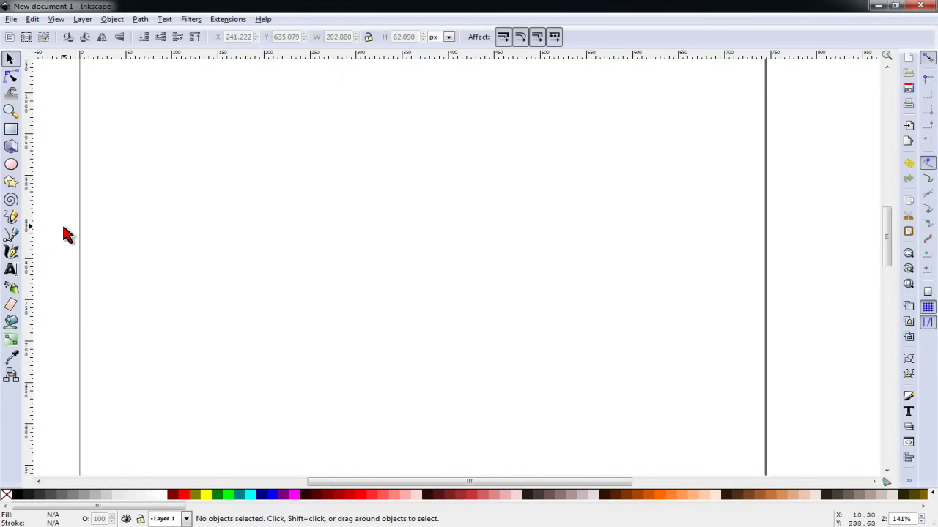
Step: Draw a four-point zigzag Bezier path across the page, then delete it
{"action": "left_click", "coordinate": [11, 235]}
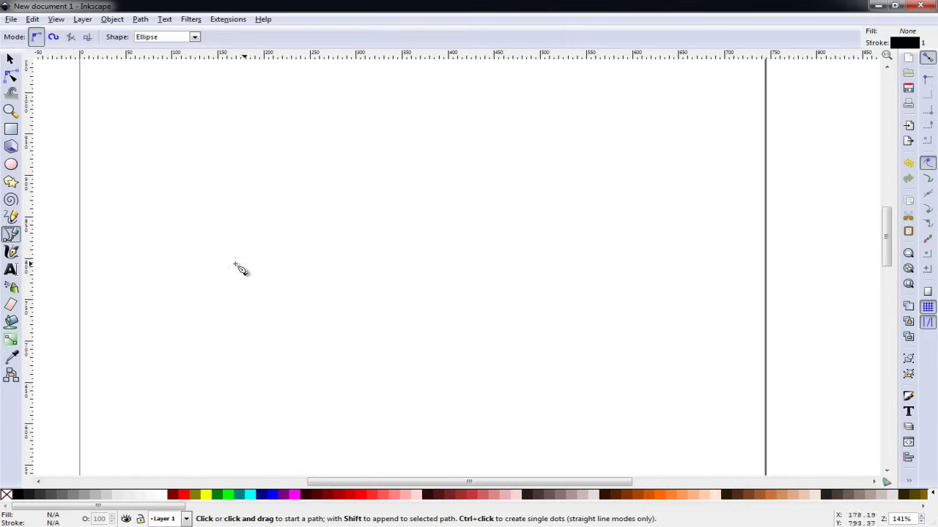
{"action": "left_click", "coordinate": [123, 253]}
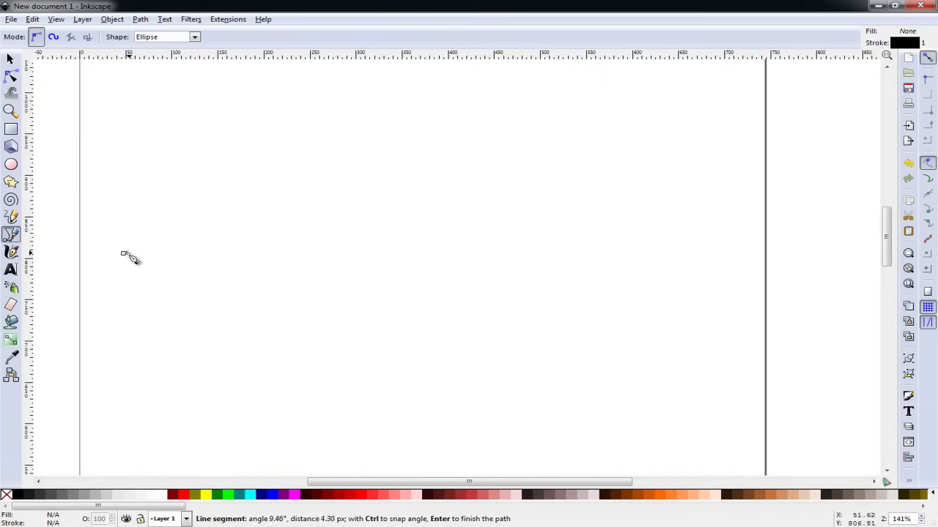
{"action": "left_click", "coordinate": [280, 178]}
{"action": "left_click", "coordinate": [539, 275]}
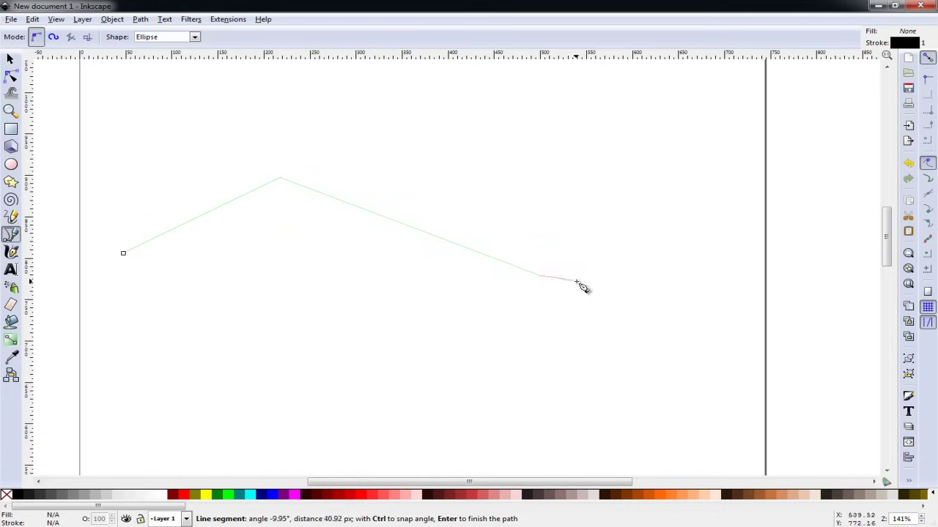
{"action": "left_click", "coordinate": [701, 183]}
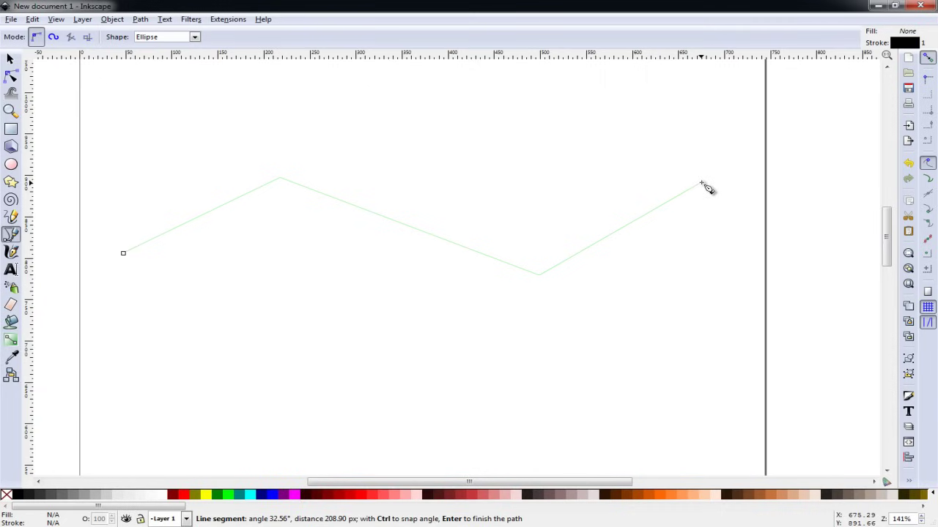
{"action": "key", "text": "Return"}
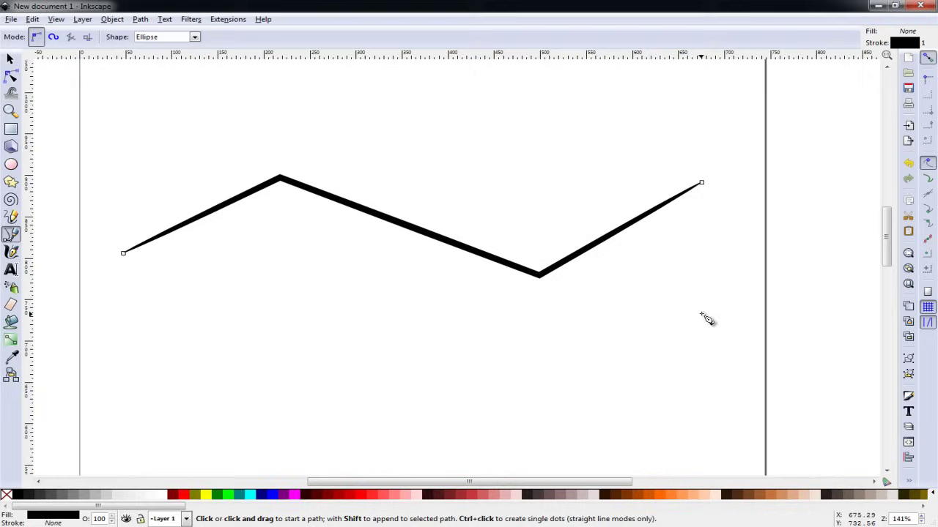
{"action": "key", "text": "Delete"}
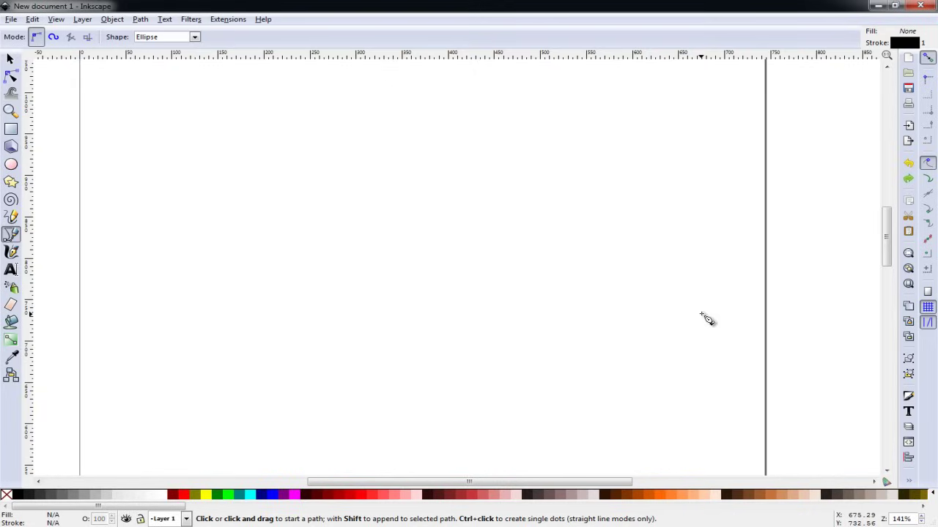
Step: Draw a Bezier path from the left, dragging it into a smooth curved arc
{"action": "left_click", "coordinate": [122, 254]}
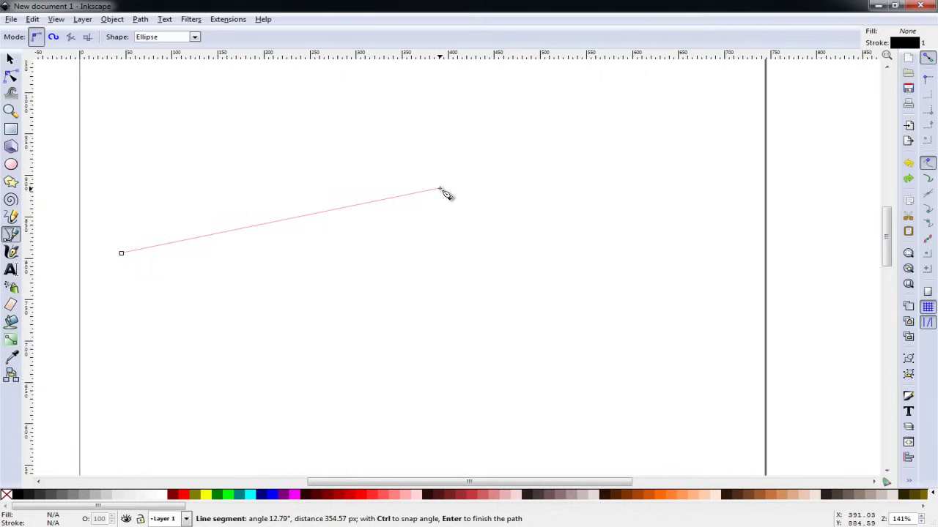
{"action": "mouse_move", "coordinate": [439, 189]}
{"action": "left_mouse_down"}
{"action": "mouse_move", "coordinate": [568, 256]}
{"action": "mouse_move", "coordinate": [714, 285]}
{"action": "mouse_move", "coordinate": [721, 306]}
{"action": "left_mouse_up"}
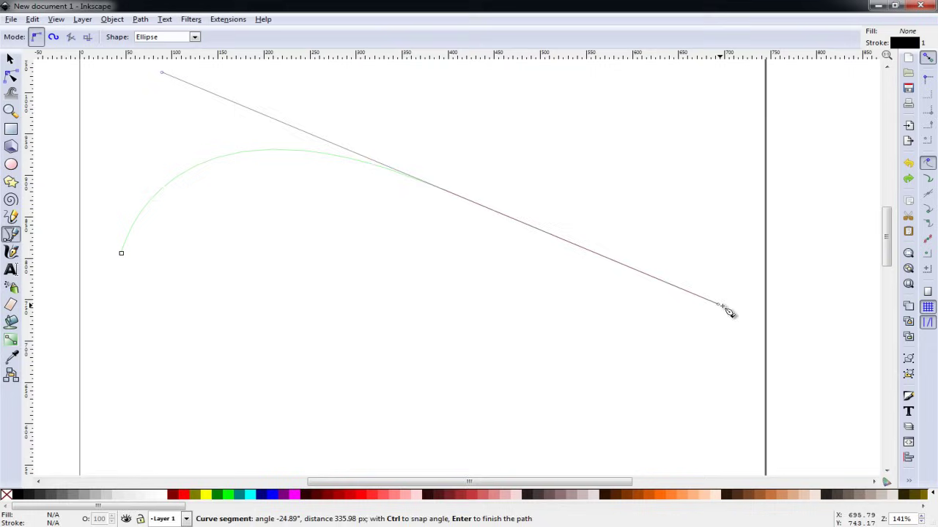
{"action": "key", "text": "Return"}
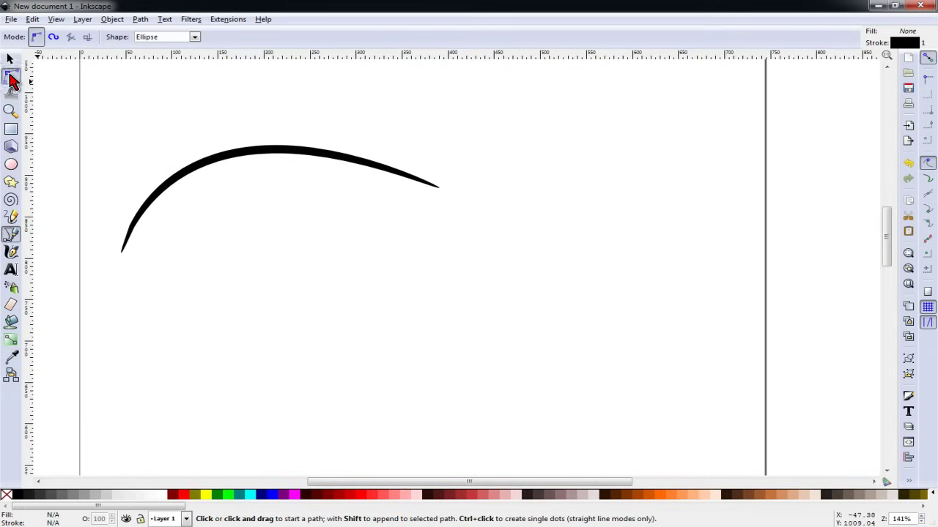
Step: Add a node and drag it and the segments into a wave dipping left, peaking right of centre
{"action": "left_click", "coordinate": [11, 76]}
{"action": "left_click", "coordinate": [260, 152]}
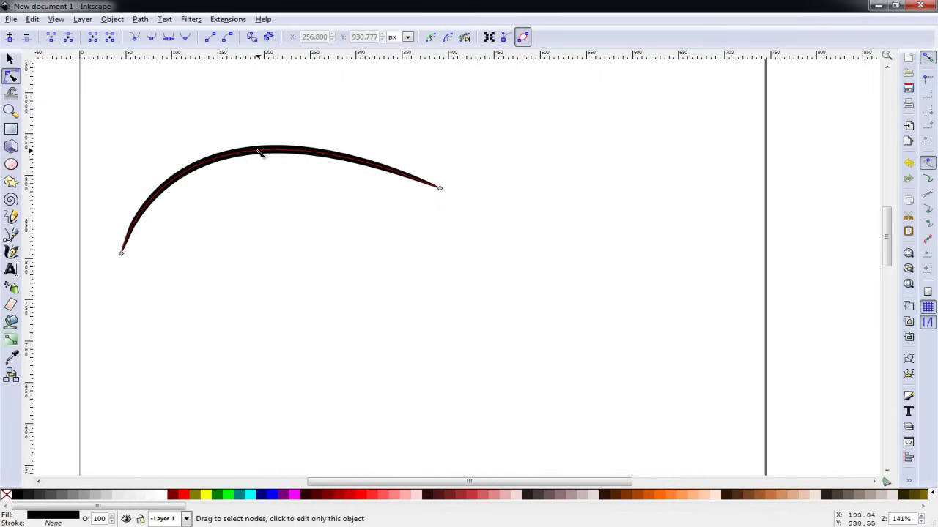
{"action": "left_click_drag", "start_coordinate": [299, 154], "coordinate": [675, 274]}
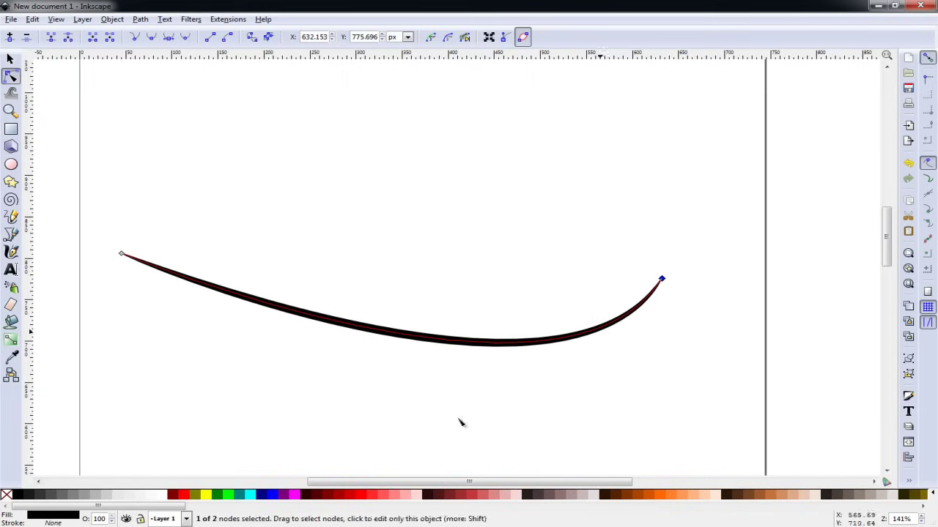
{"action": "double_click", "coordinate": [397, 335]}
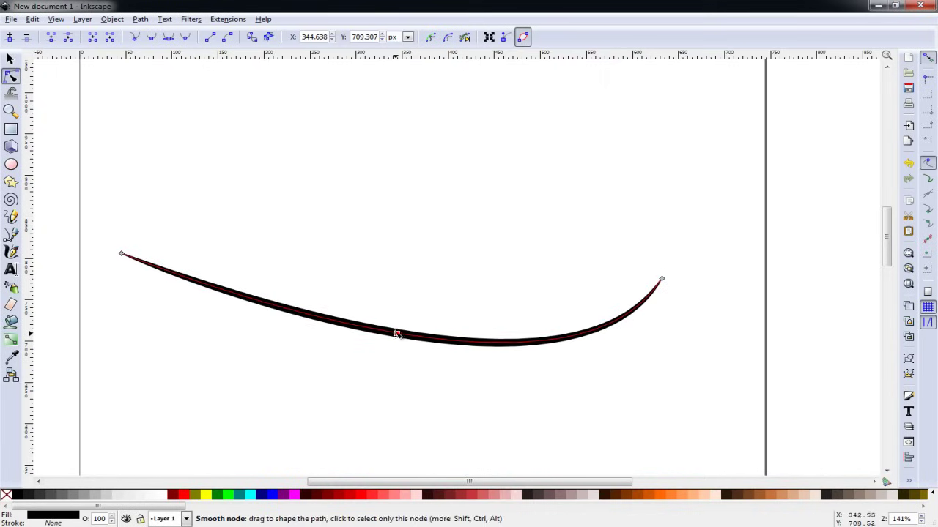
{"action": "left_click_drag", "start_coordinate": [396, 334], "coordinate": [437, 189]}
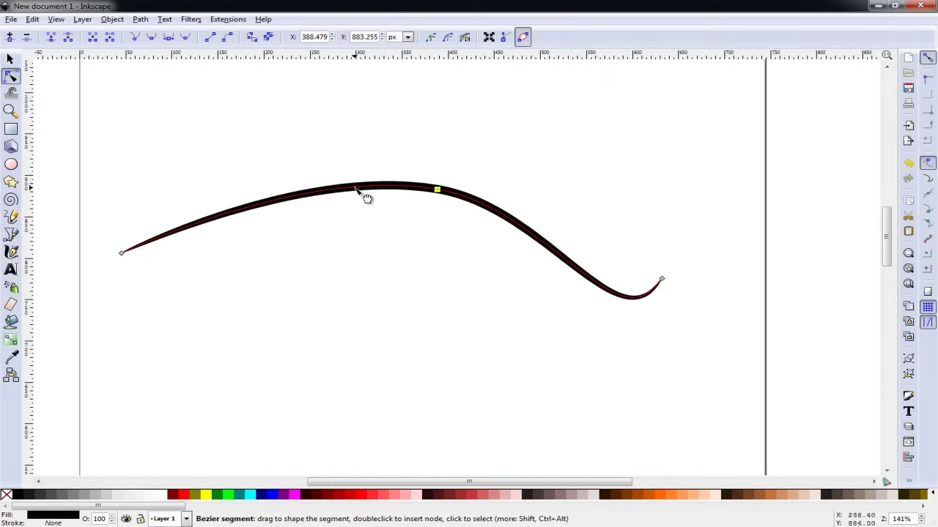
{"action": "left_click_drag", "start_coordinate": [350, 195], "coordinate": [358, 280]}
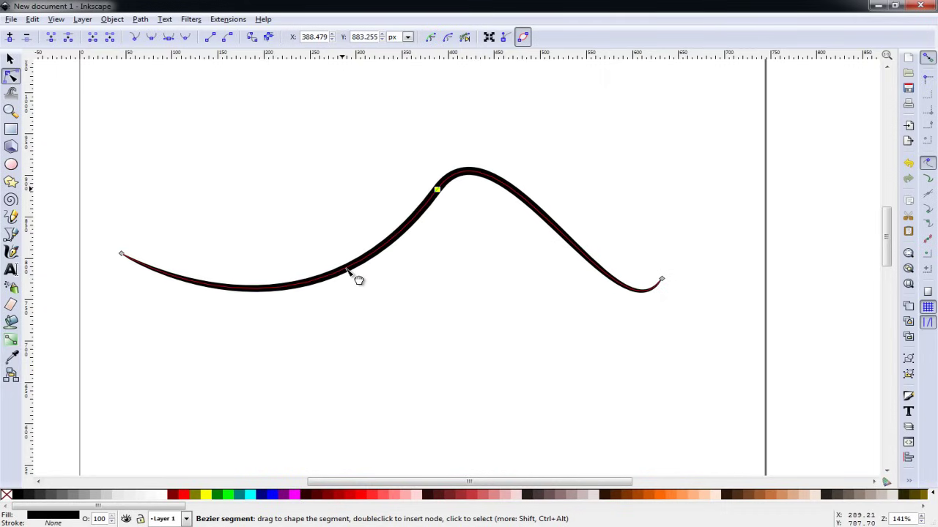
Step: Type the date 'April 7, 2015' as a text object below the curve
{"action": "left_click", "coordinate": [11, 58]}
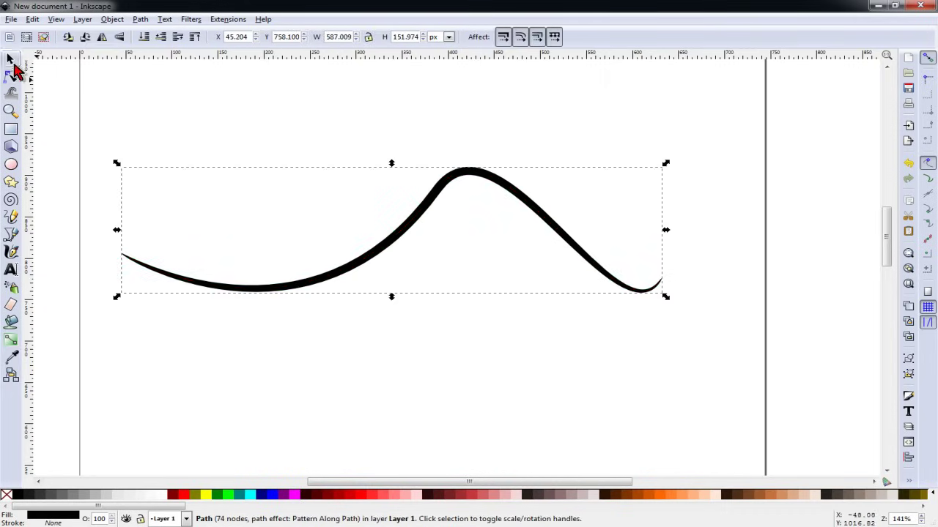
{"action": "left_click", "coordinate": [11, 269]}
{"action": "left_click", "coordinate": [269, 378]}
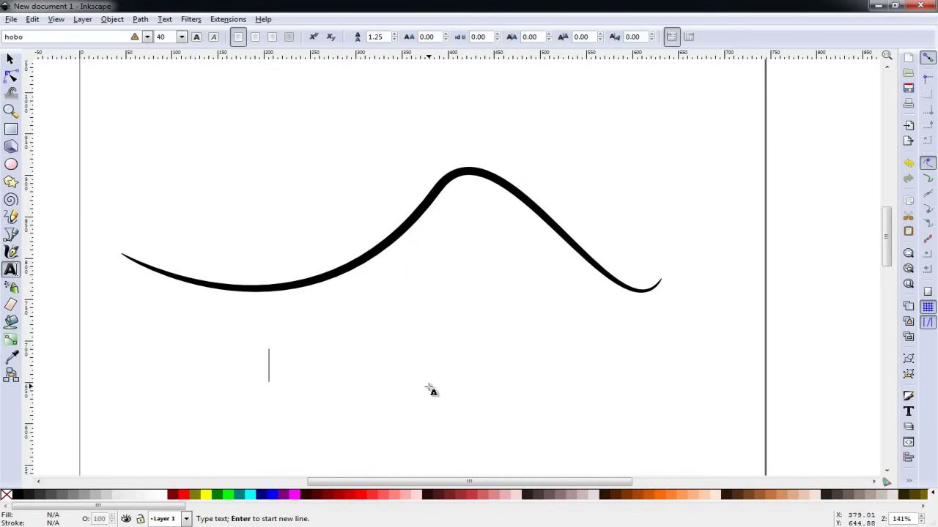
{"action": "type", "text": "APril"}
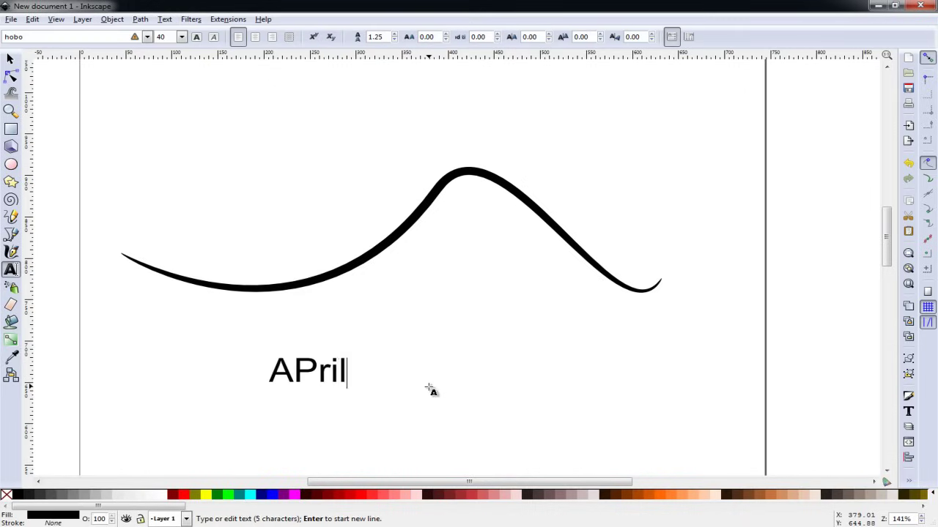
{"action": "key", "text": "BackSpace"}
{"action": "key", "text": "BackSpace"}
{"action": "key", "text": "BackSpace"}
{"action": "key", "text": "BackSpace"}
{"action": "type", "text": "pril 7"}
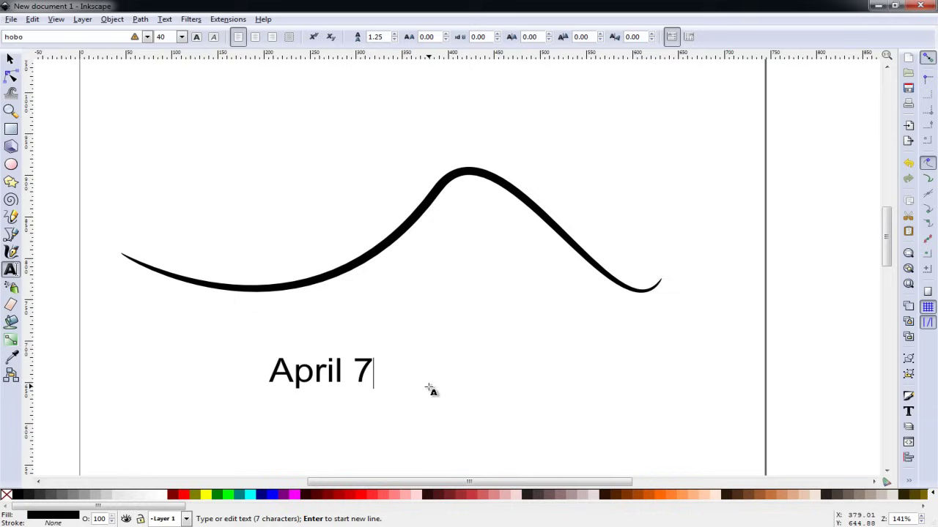
{"action": "type", "text": ", 2015"}
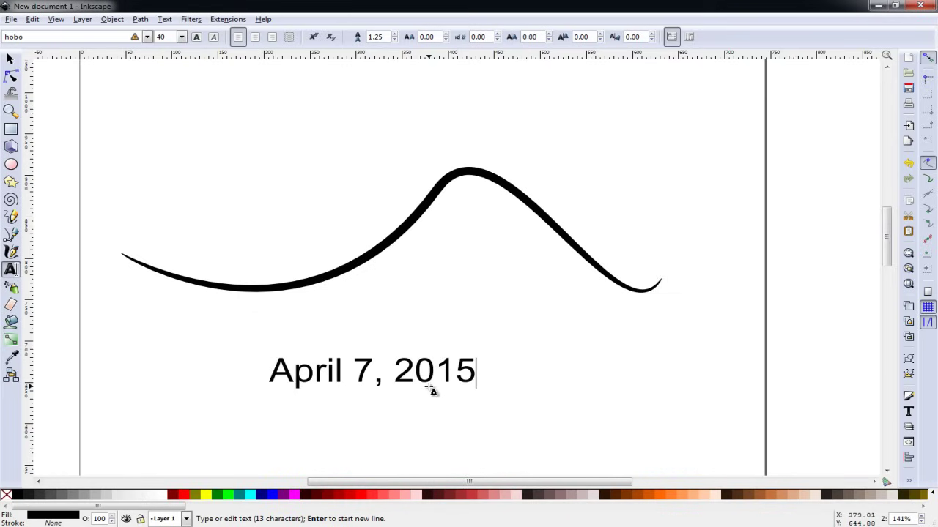
Step: Put the date text on the wavy curve with Text > Put on Path
{"action": "left_click", "coordinate": [11, 60]}
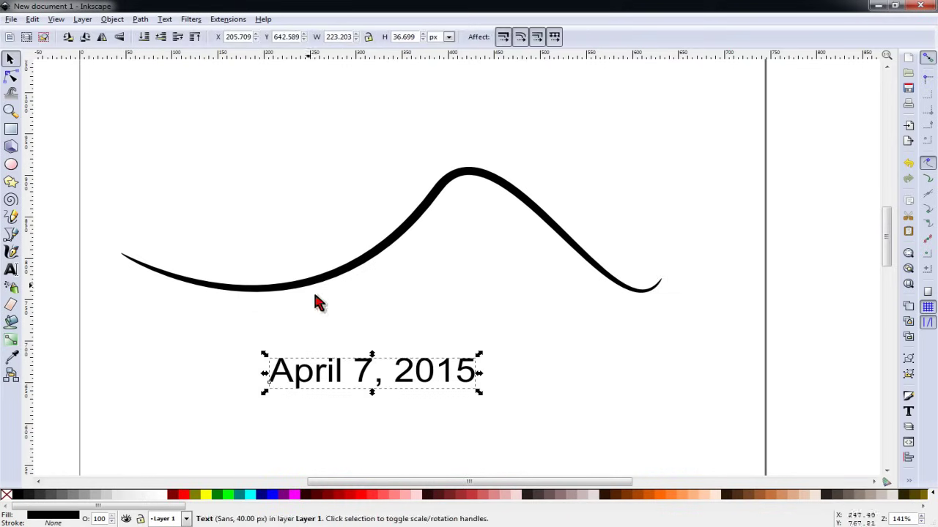
{"action": "left_click", "coordinate": [347, 279], "text": "shift"}
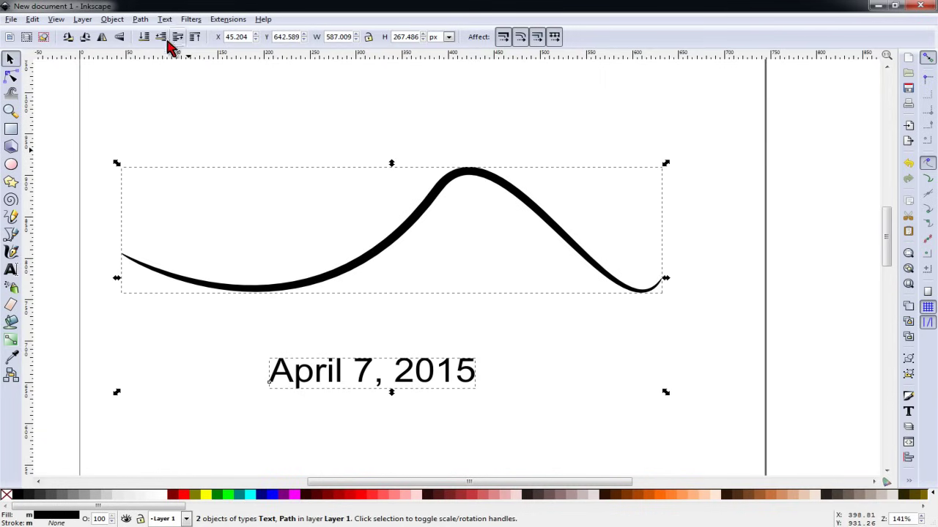
{"action": "left_click", "coordinate": [139, 19]}
{"action": "mouse_move", "coordinate": [164, 20]}
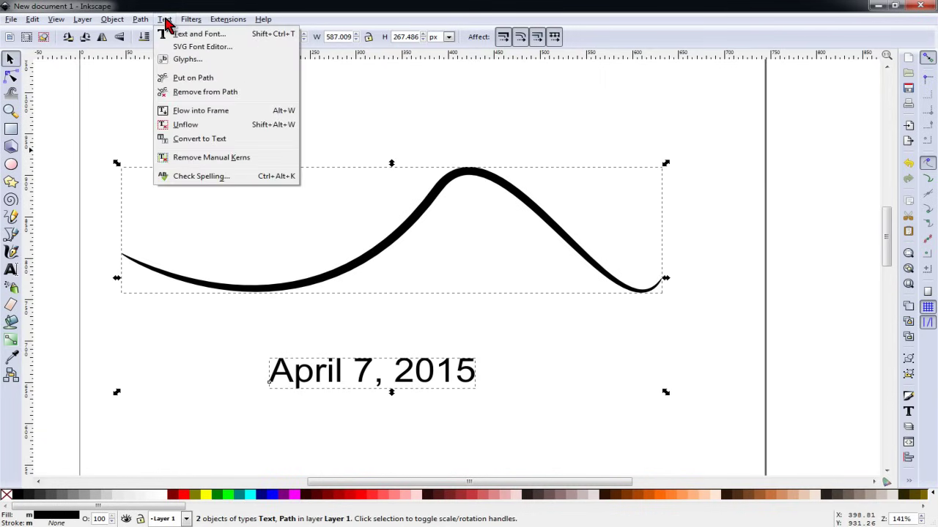
{"action": "left_click", "coordinate": [191, 80]}
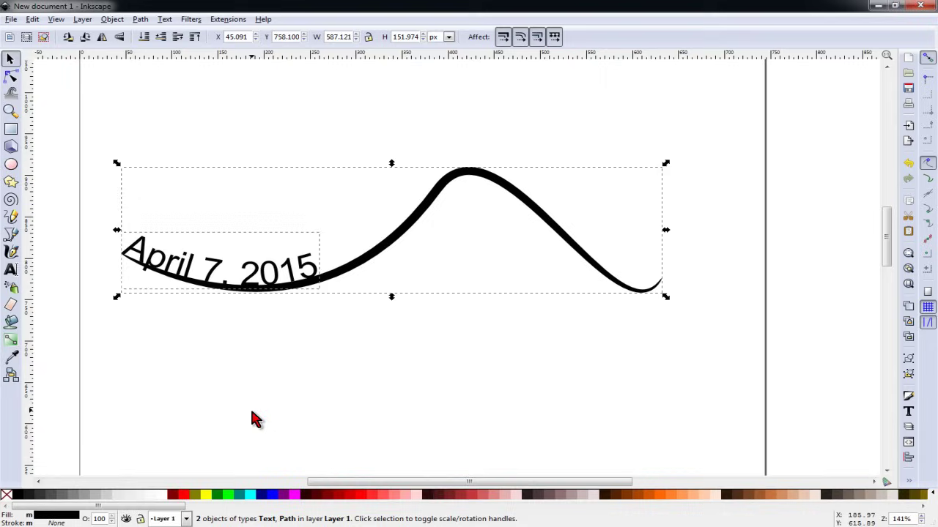
{"action": "left_click", "coordinate": [383, 401]}
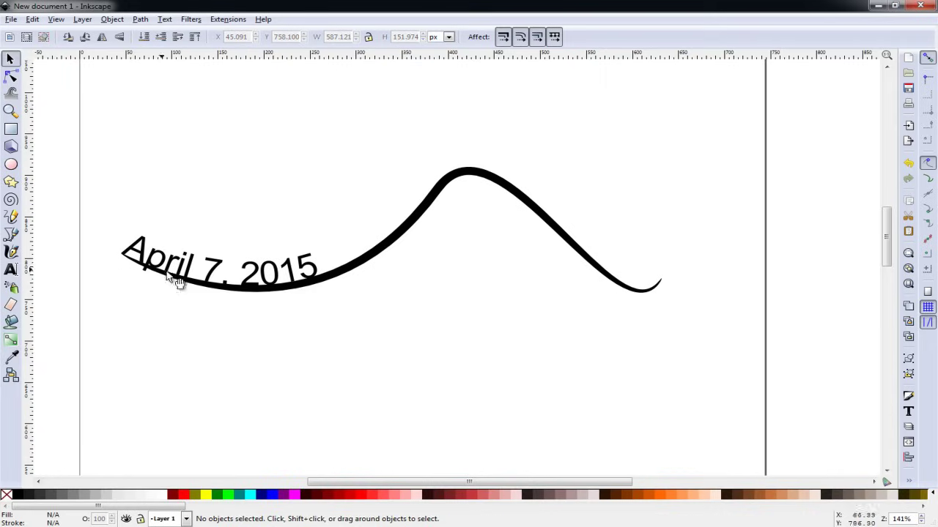
Step: Drag the curve's segments with the Node tool to reshape the text's path
{"action": "left_click", "coordinate": [11, 76]}
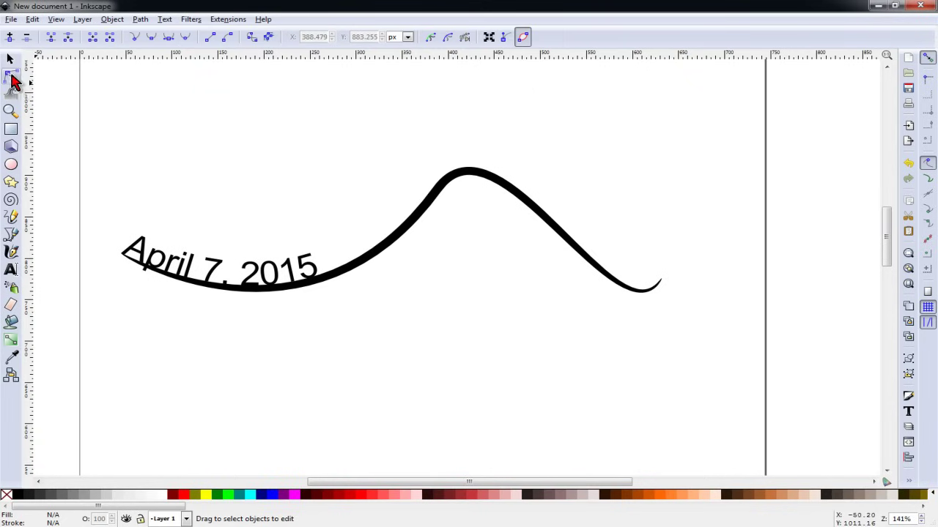
{"action": "left_click", "coordinate": [383, 248]}
{"action": "left_click_drag", "start_coordinate": [388, 269], "coordinate": [351, 342]}
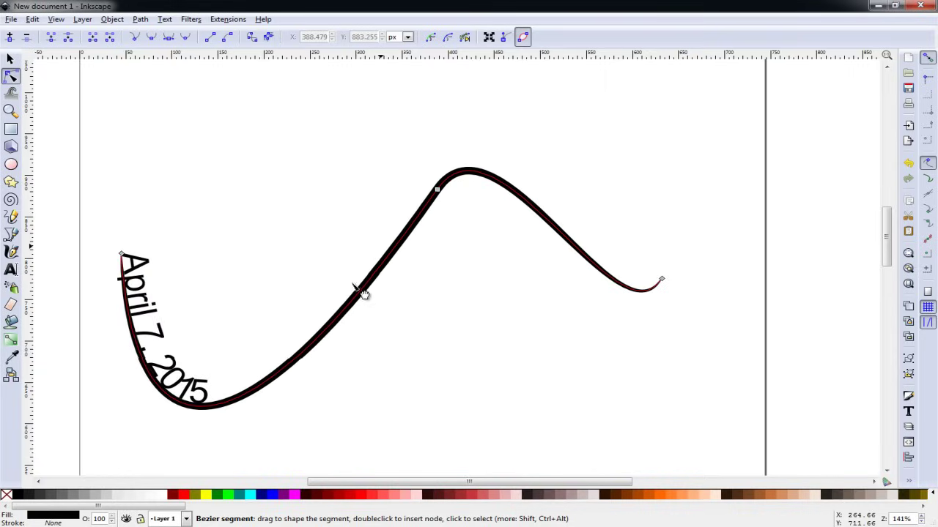
{"action": "left_click_drag", "start_coordinate": [365, 293], "coordinate": [394, 260]}
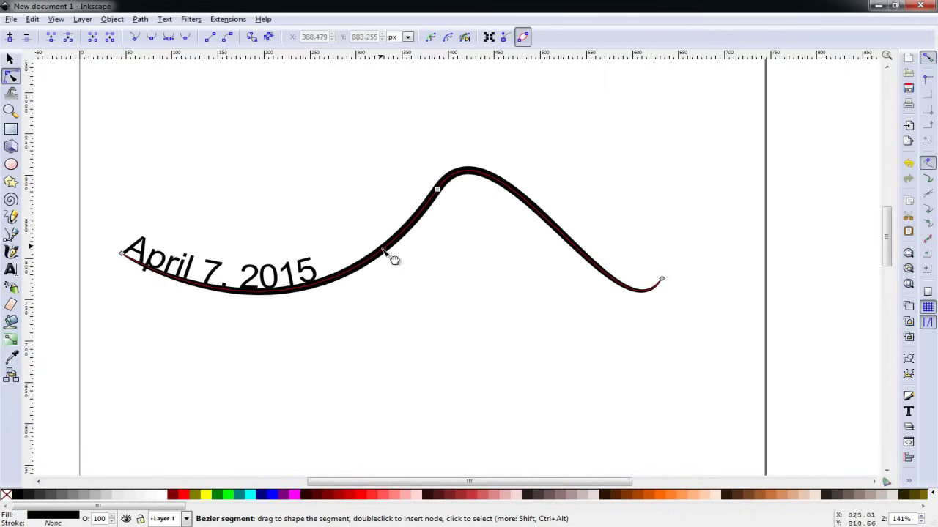
Step: Add a node under the text, lift it into an arch, and delete the extra nodes
{"action": "left_click", "coordinate": [247, 302]}
{"action": "double_click", "coordinate": [235, 290]}
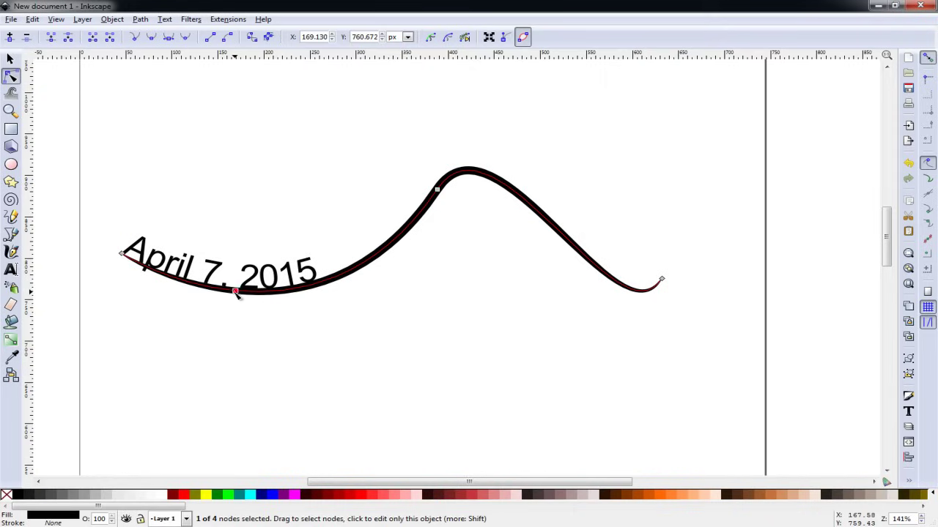
{"action": "left_click_drag", "start_coordinate": [235, 290], "coordinate": [295, 169]}
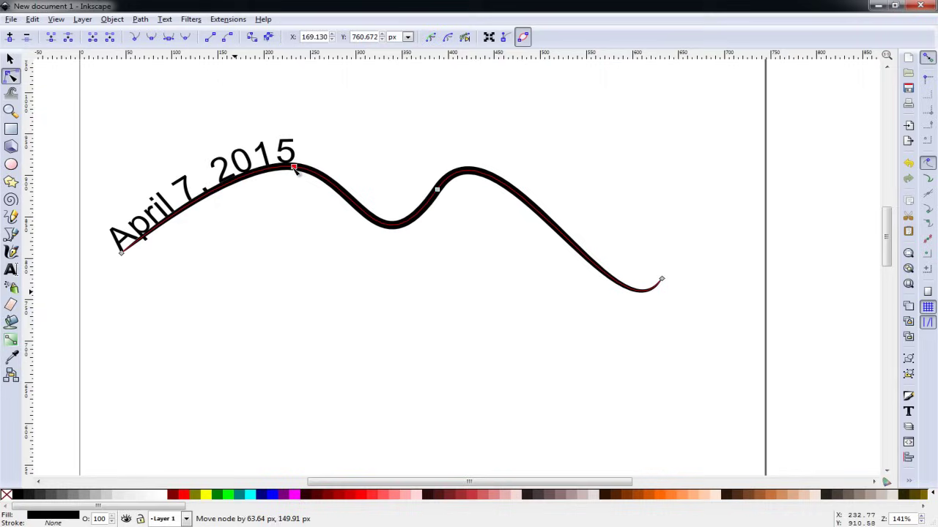
{"action": "left_click", "coordinate": [437, 191], "text": "shift"}
{"action": "key", "text": "Delete"}
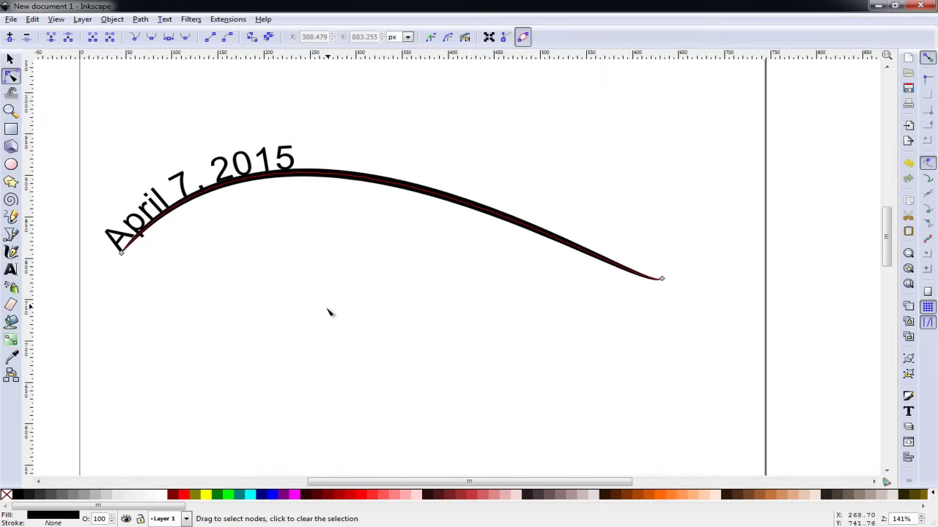
{"action": "left_click", "coordinate": [11, 60]}
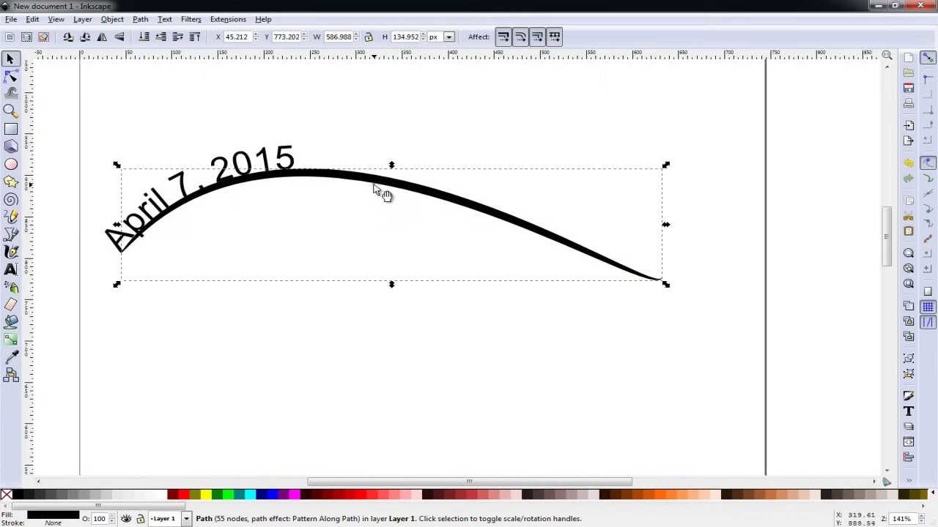
Step: Convert the curved date text to paths with Path > Object to Path
{"action": "key", "text": "Delete"}
{"action": "key", "text": "ctrl+z"}
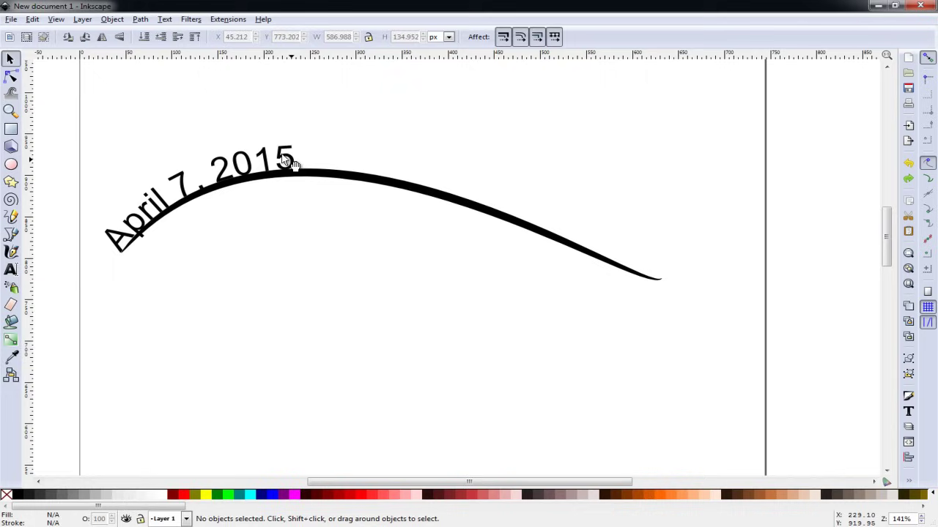
{"action": "left_click", "coordinate": [284, 159]}
{"action": "left_click", "coordinate": [166, 21]}
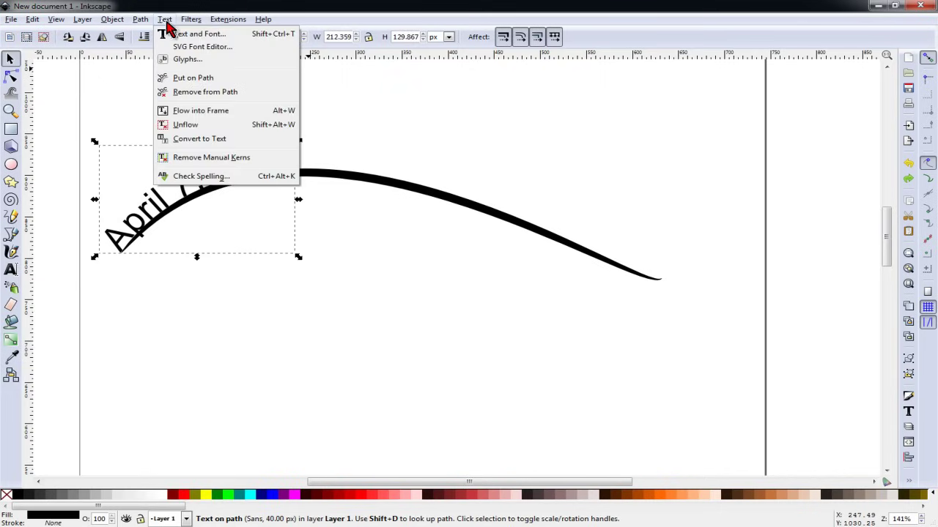
{"action": "mouse_move", "coordinate": [140, 20]}
{"action": "left_click", "coordinate": [160, 35]}
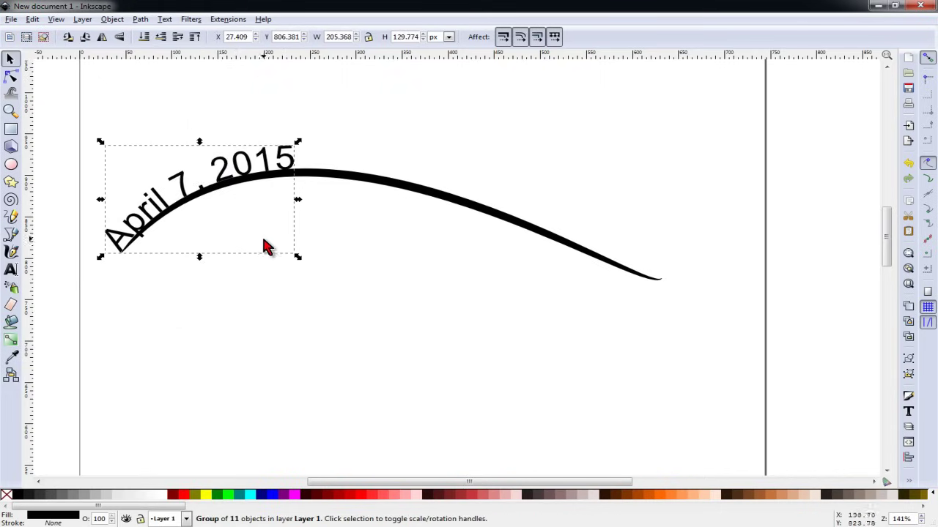
Step: Delete the guide curve and move the date text right and down
{"action": "left_click", "coordinate": [331, 176]}
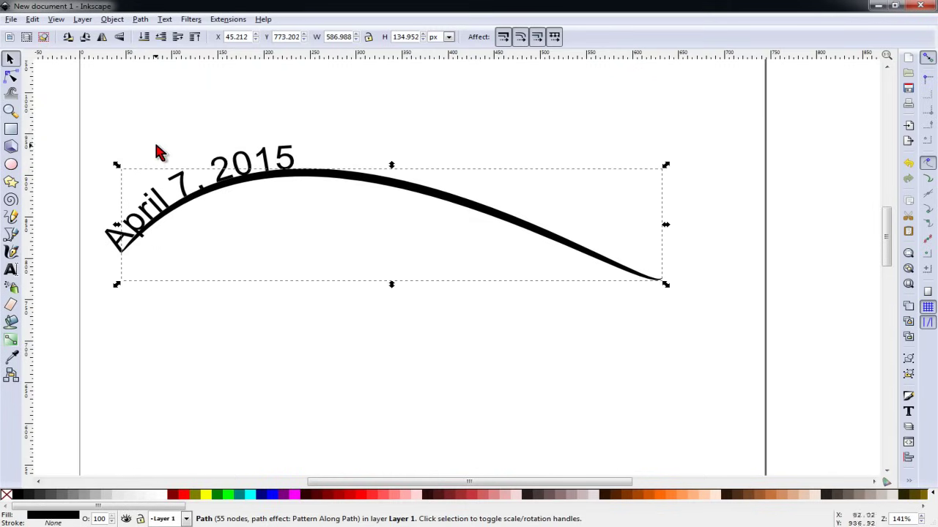
{"action": "key", "text": "Delete"}
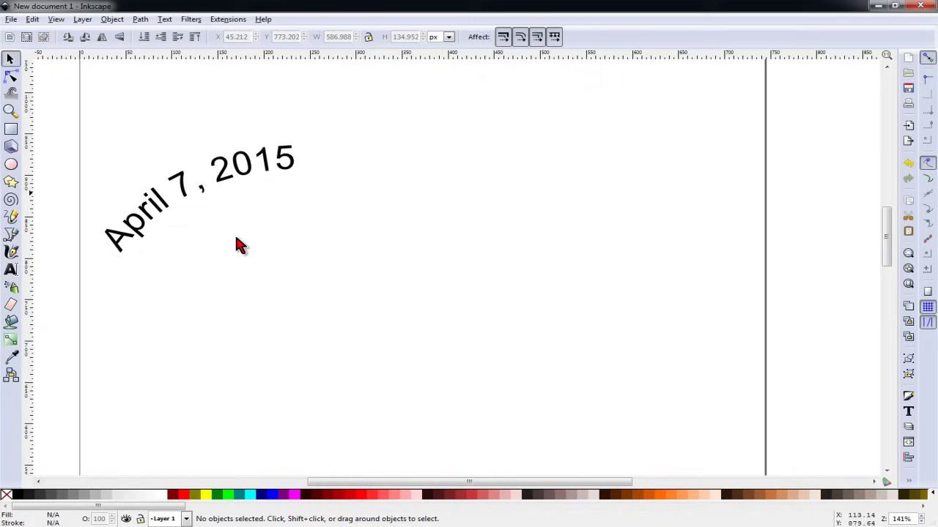
{"action": "left_click_drag", "start_coordinate": [244, 182], "coordinate": [356, 233]}
{"action": "left_click", "coordinate": [614, 274]}
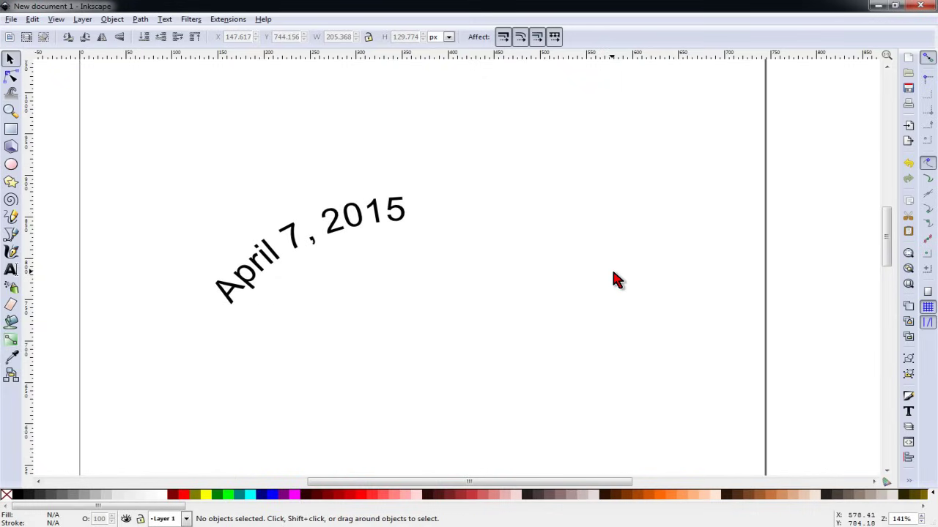